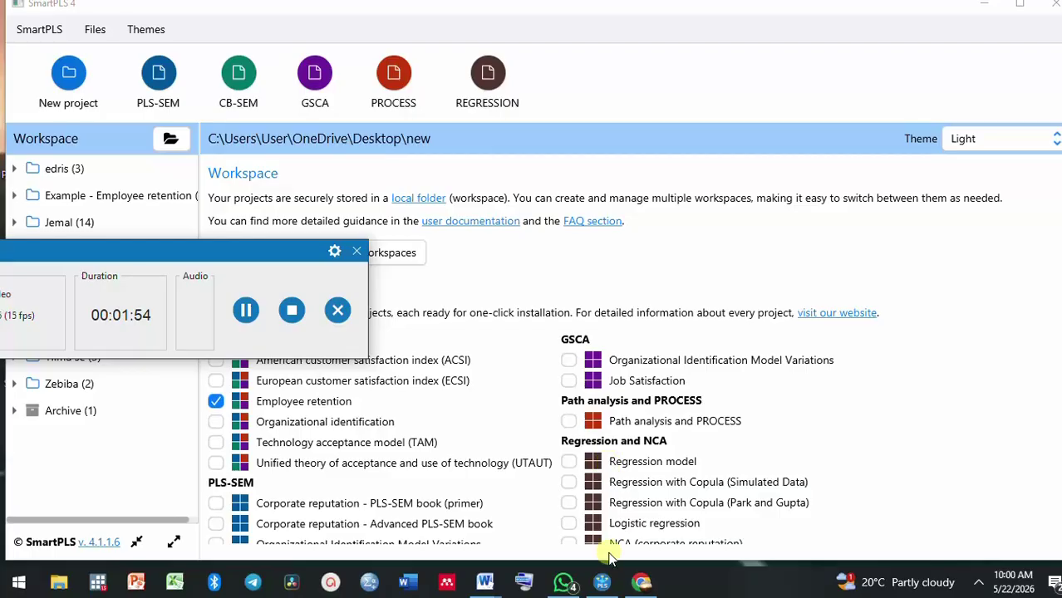
Step: Create a new project named Sample in the current workspace
mouse_move(599, 588)
drag(177, 257, 590, 502)
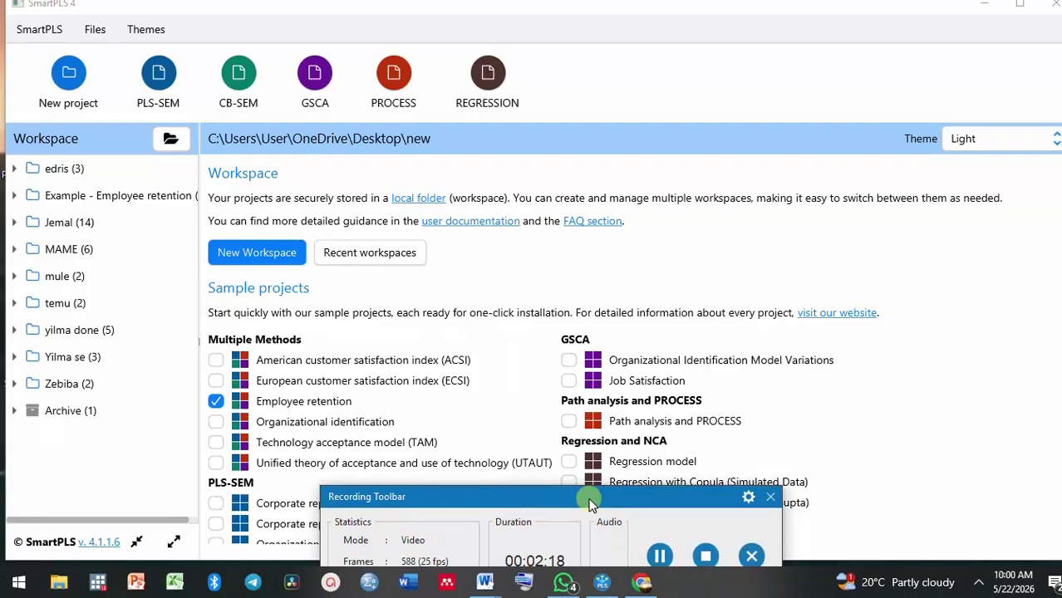
click(72, 104)
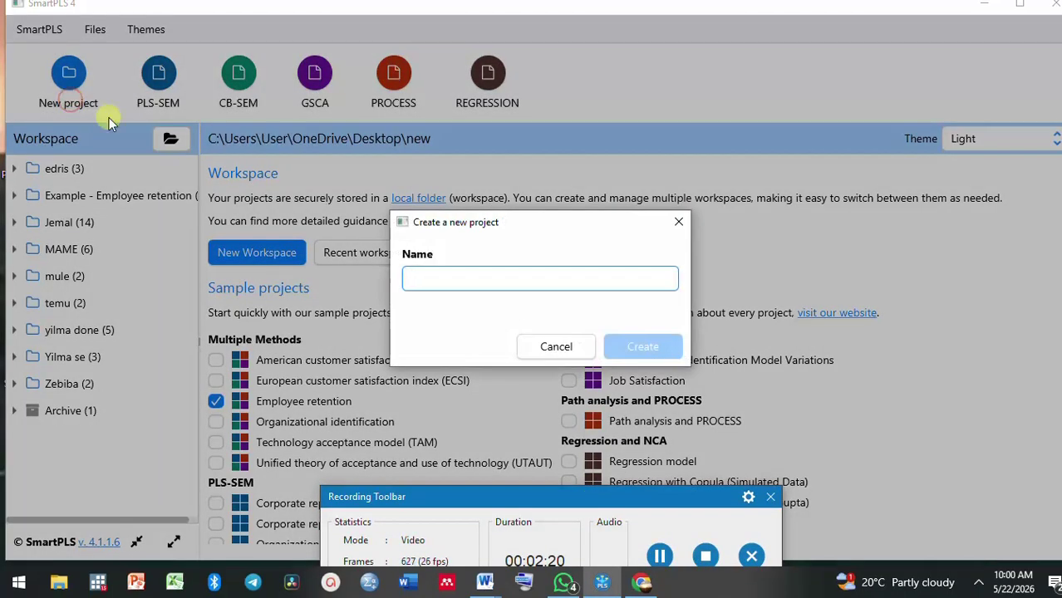
text(S)
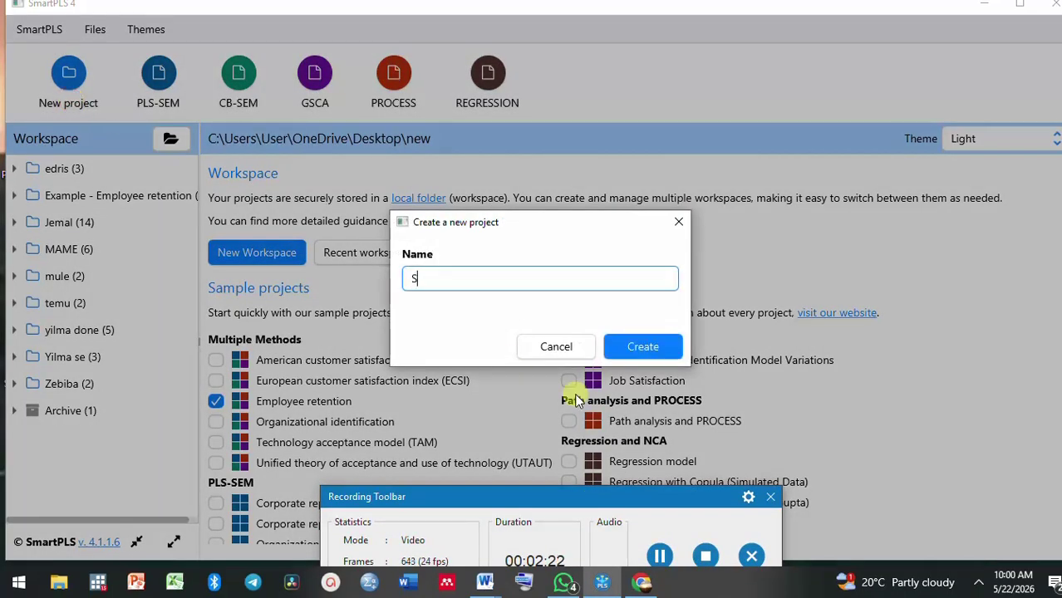
text(ampl)
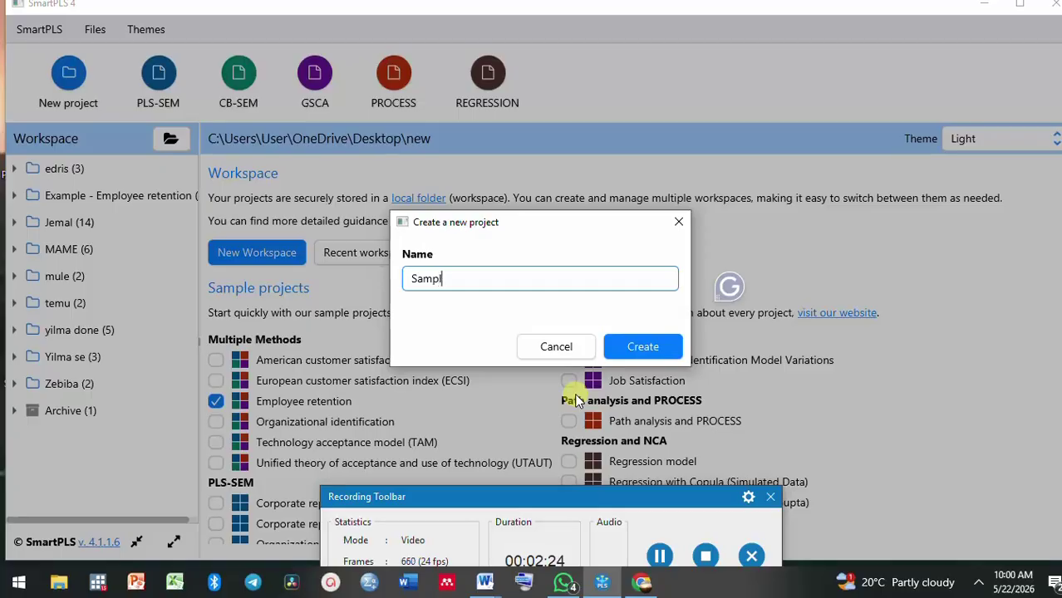
text(e)
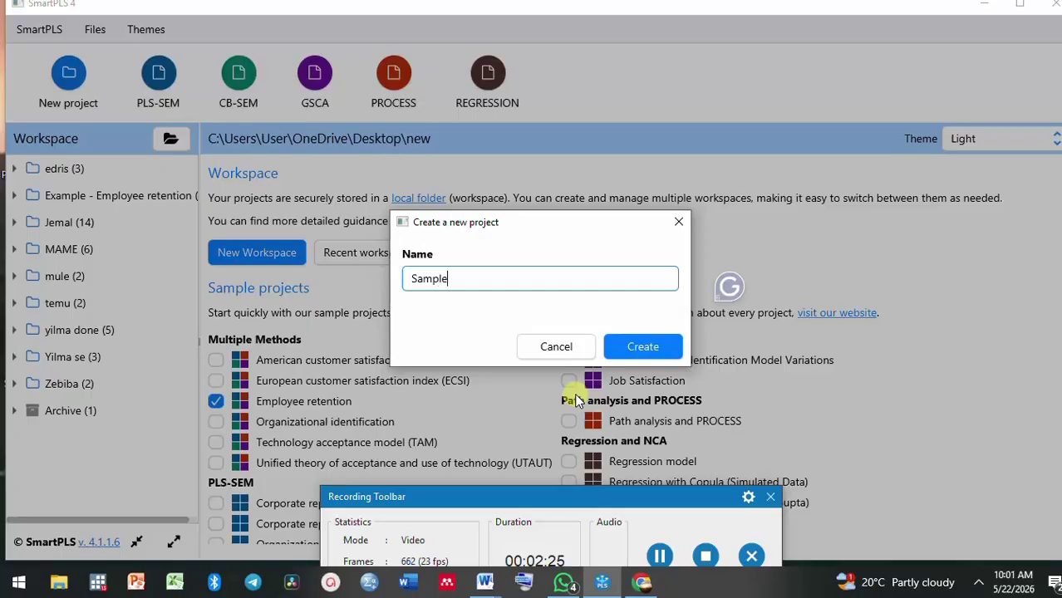
click(656, 350)
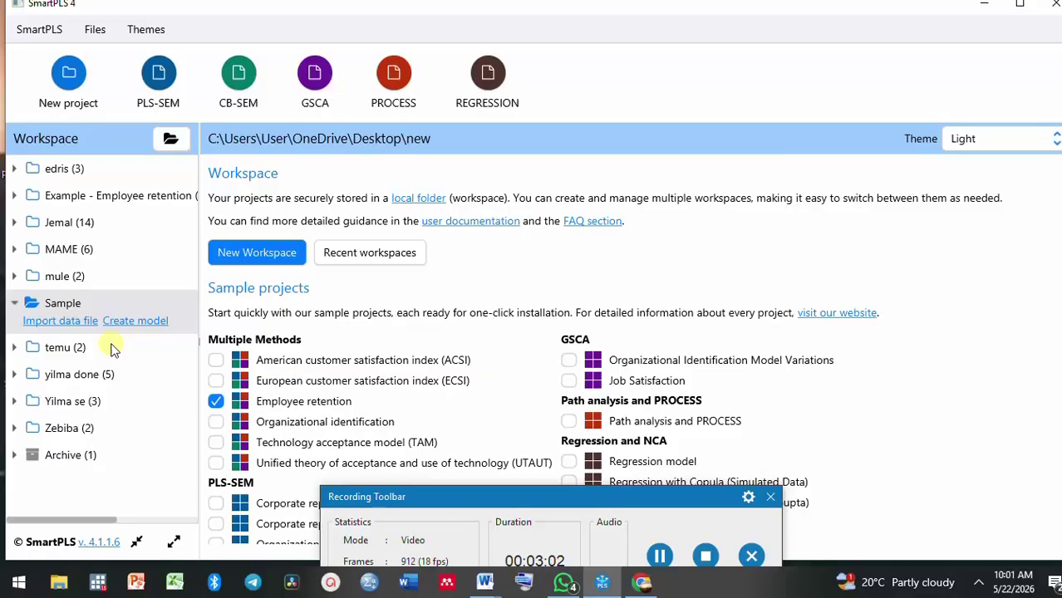
Step: Import the SPSS data file Sample.sav from the Desktop into the Sample project, keeping all variables selected
click(65, 325)
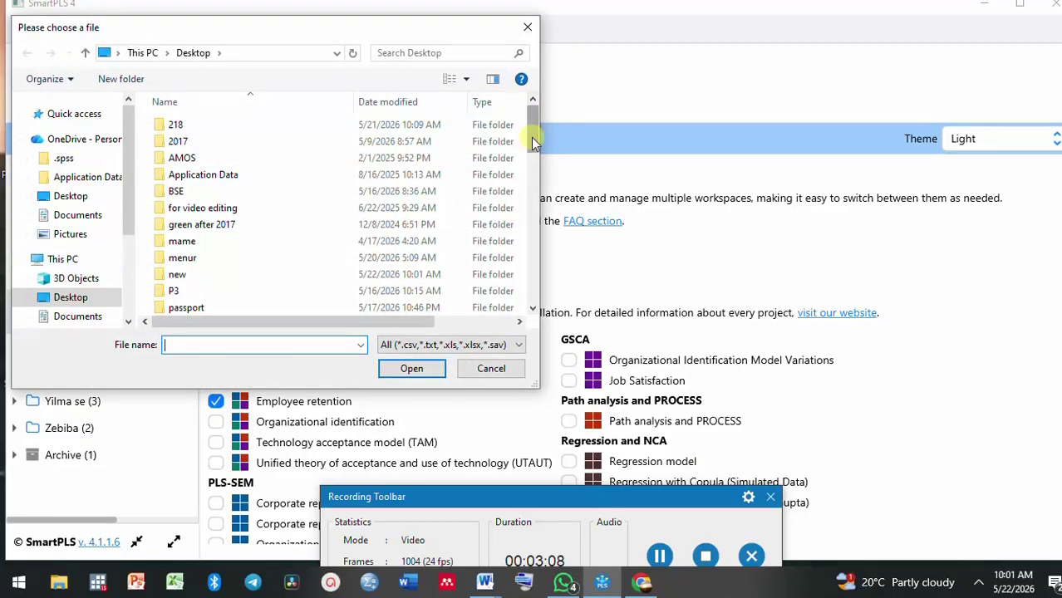
scroll(533, 143, down, 3)
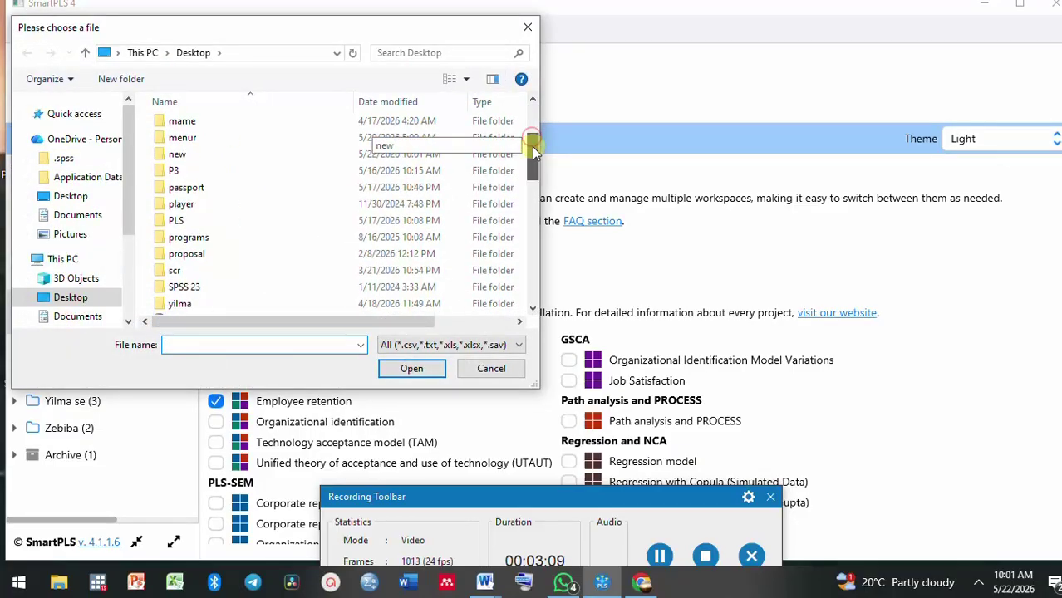
click(302, 343)
text(sa)
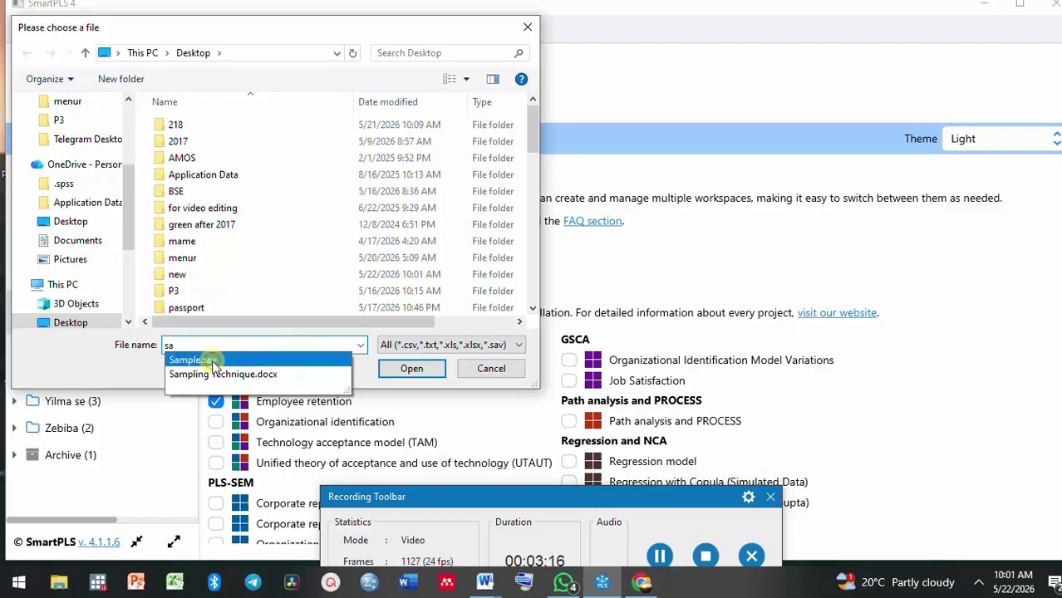
click(214, 363)
click(411, 369)
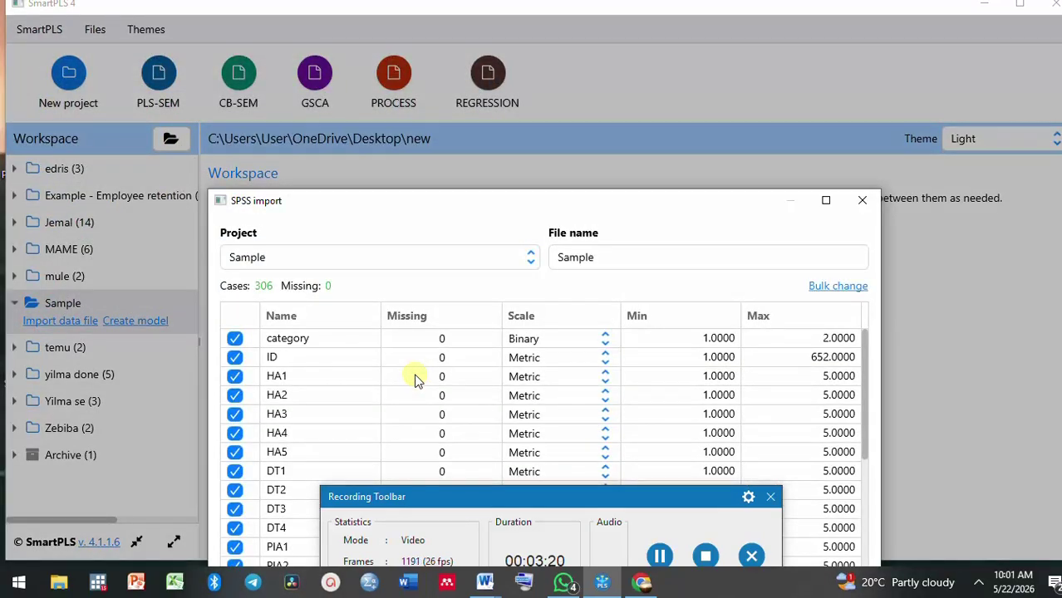
click(825, 201)
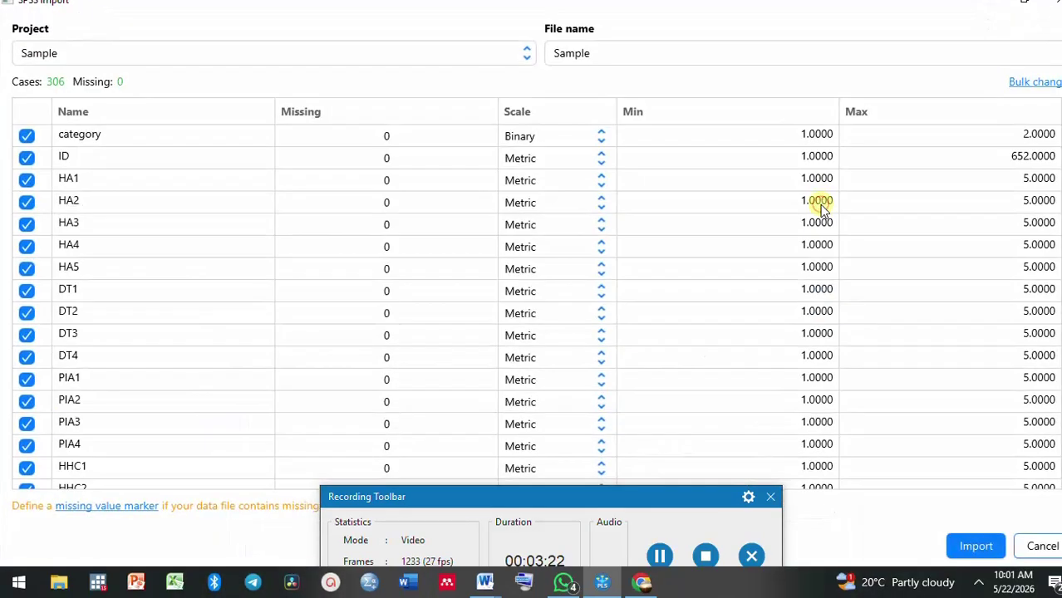
click(975, 547)
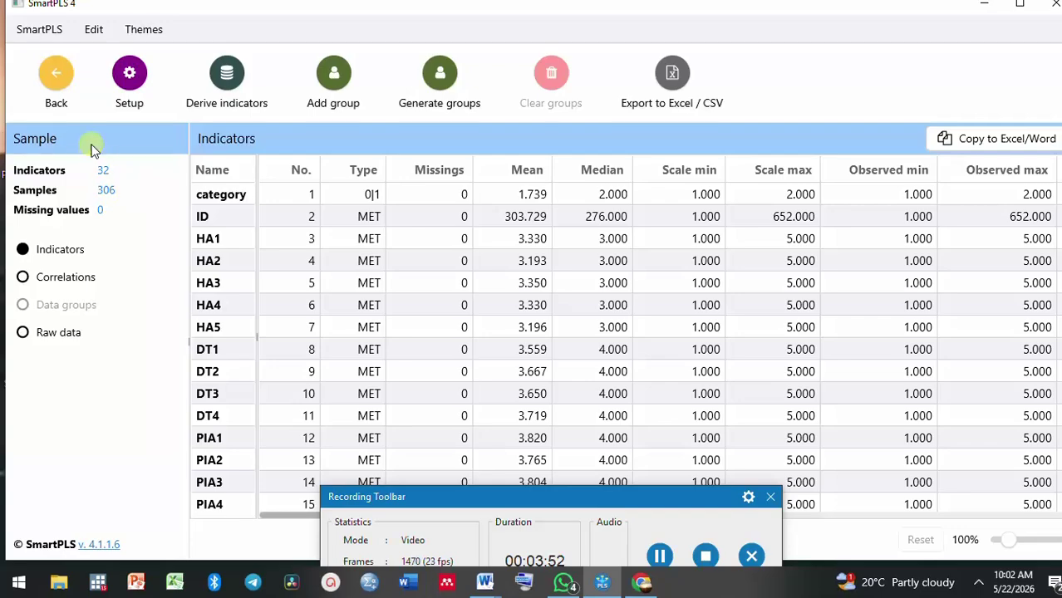
Step: Return to the workspace and create a PLS-SEM model named sample in the Sample project
click(59, 79)
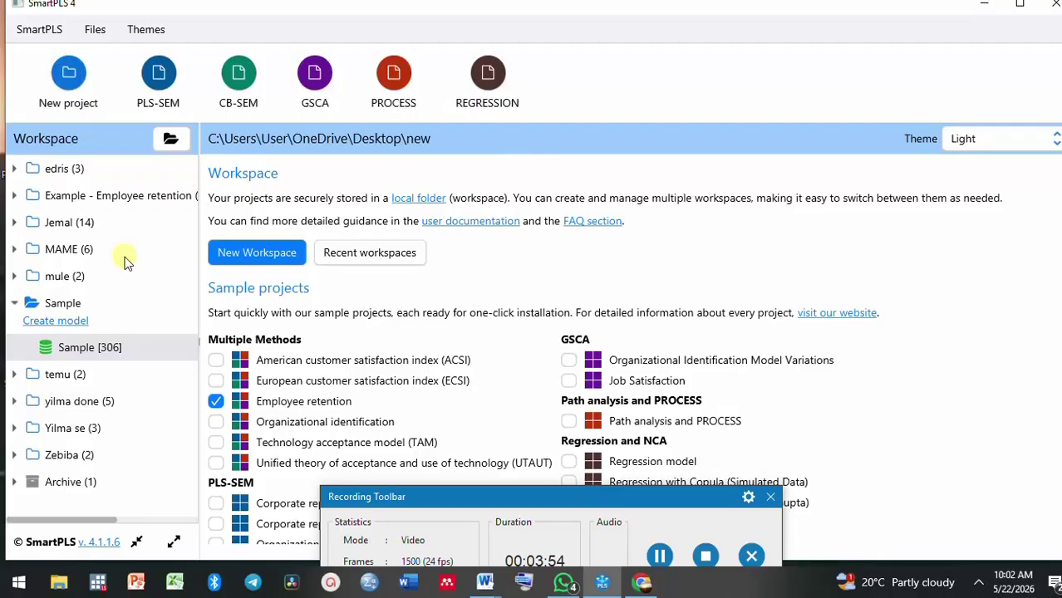
click(72, 324)
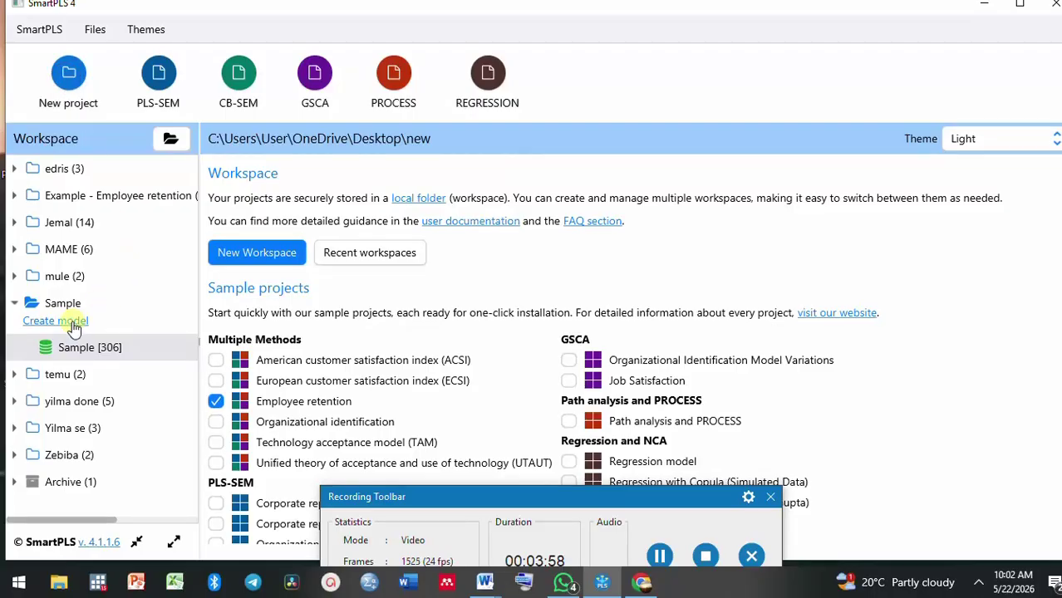
click(73, 324)
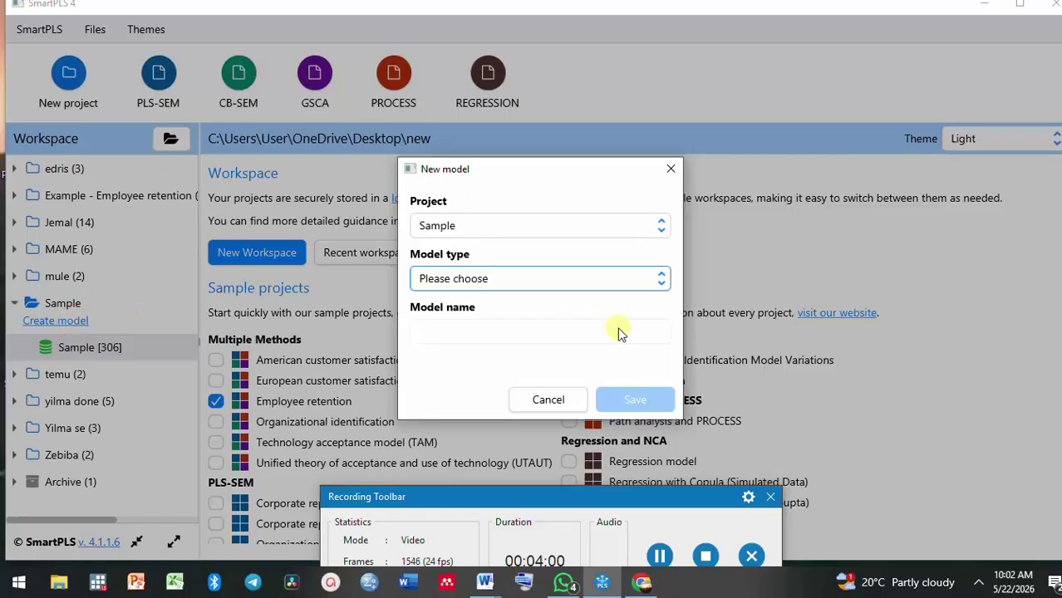
click(575, 282)
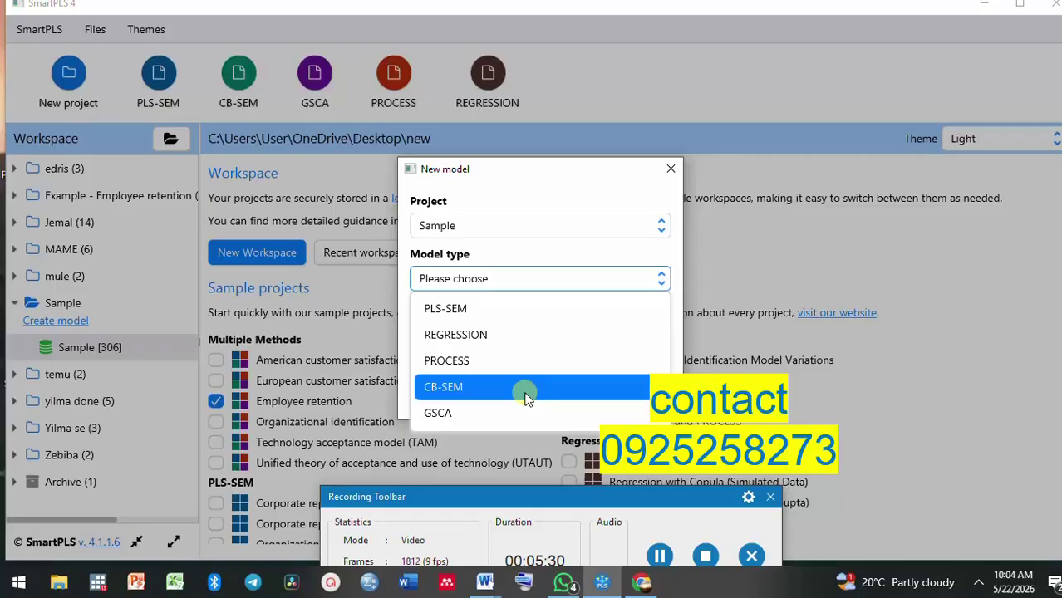
click(465, 307)
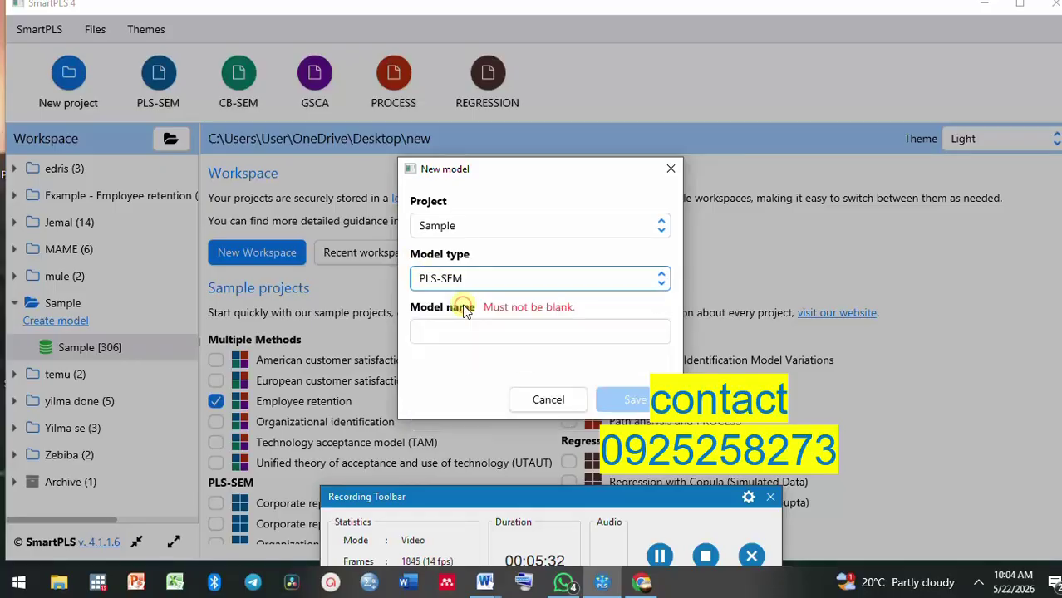
click(507, 329)
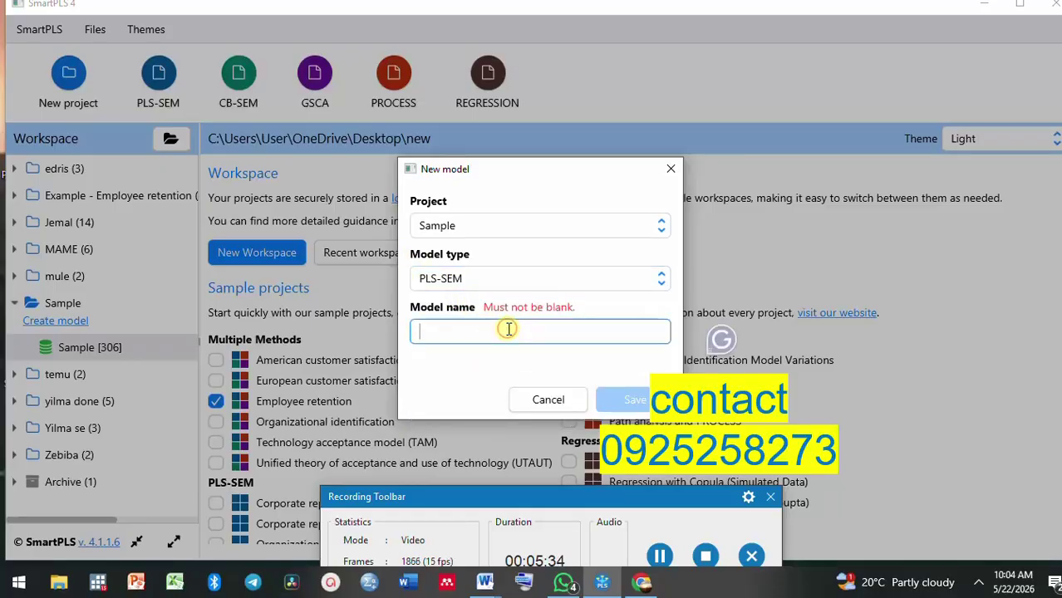
text(s)
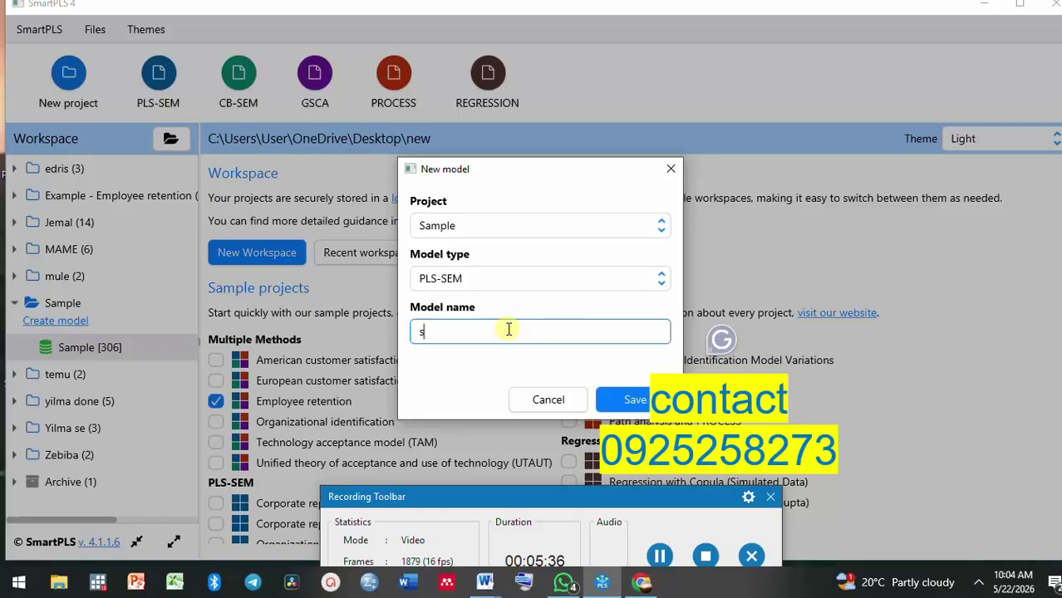
text(ample)
click(645, 400)
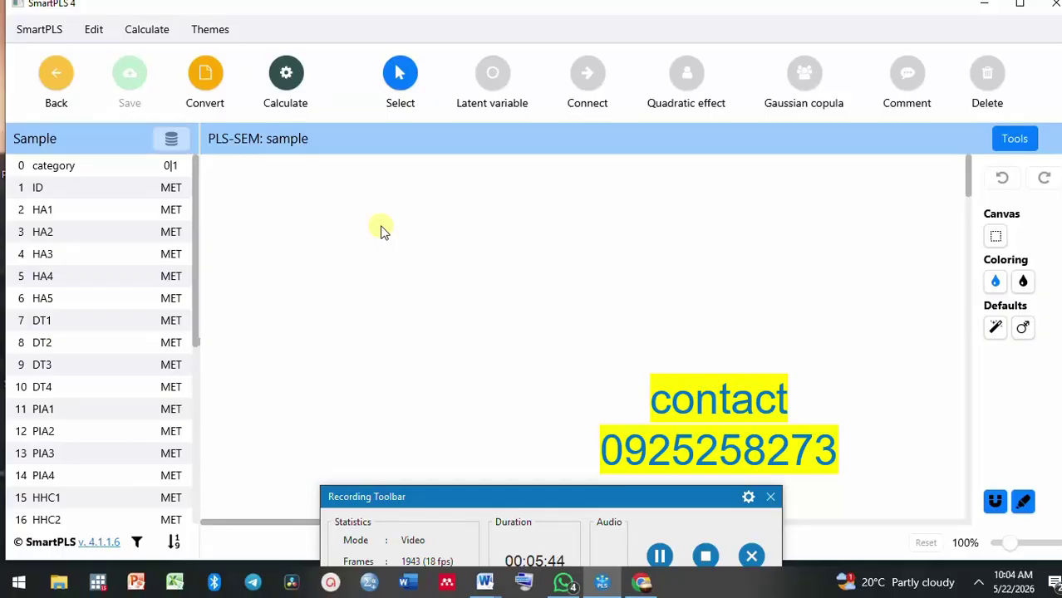
Step: Add a latent variable named HA in the upper-left area of the model canvas
drag(519, 496, 533, 523)
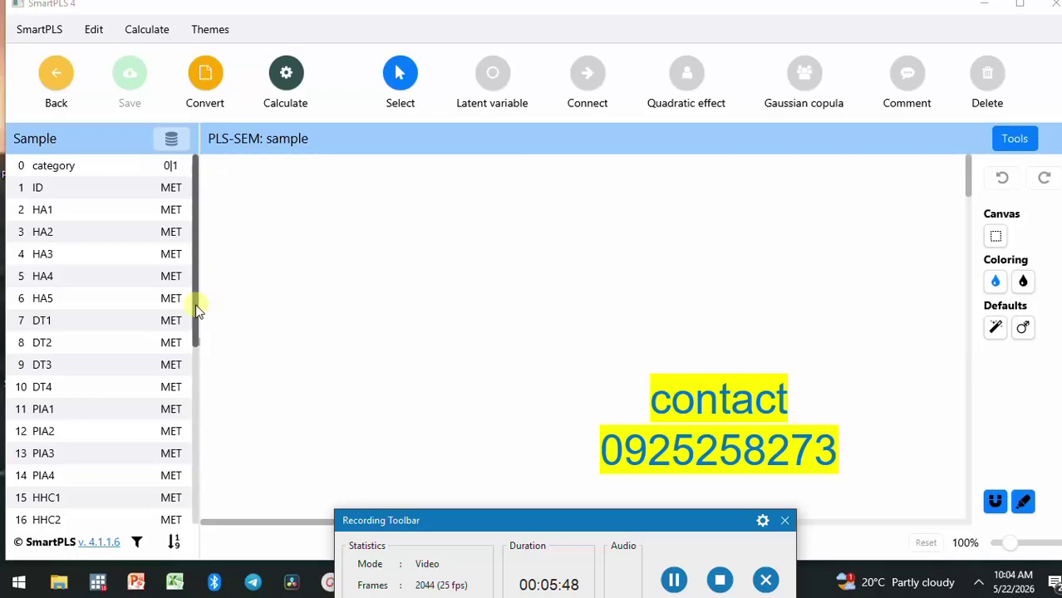
drag(198, 309, 189, 206)
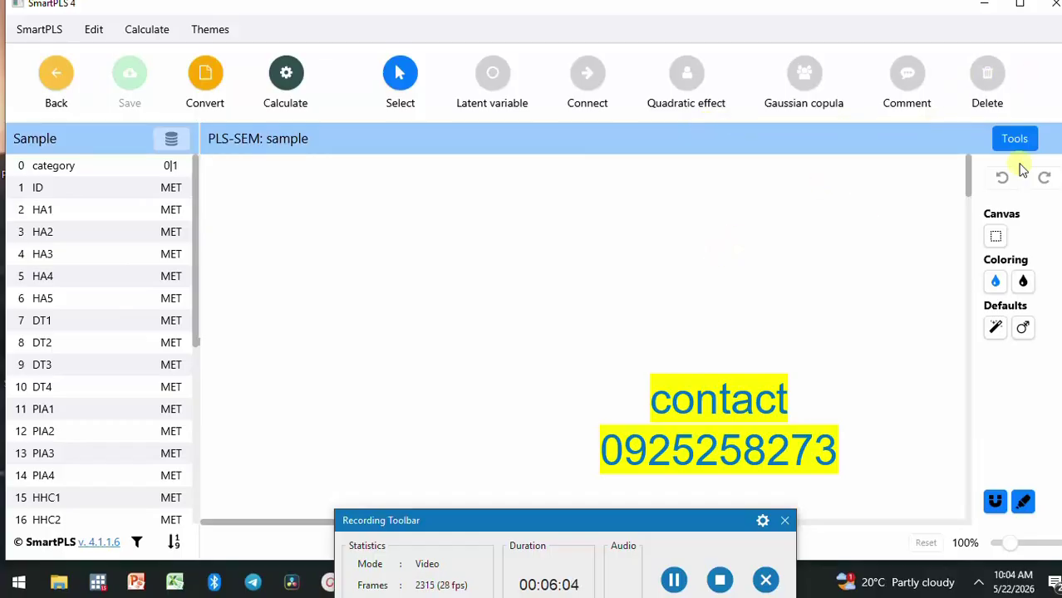
click(490, 73)
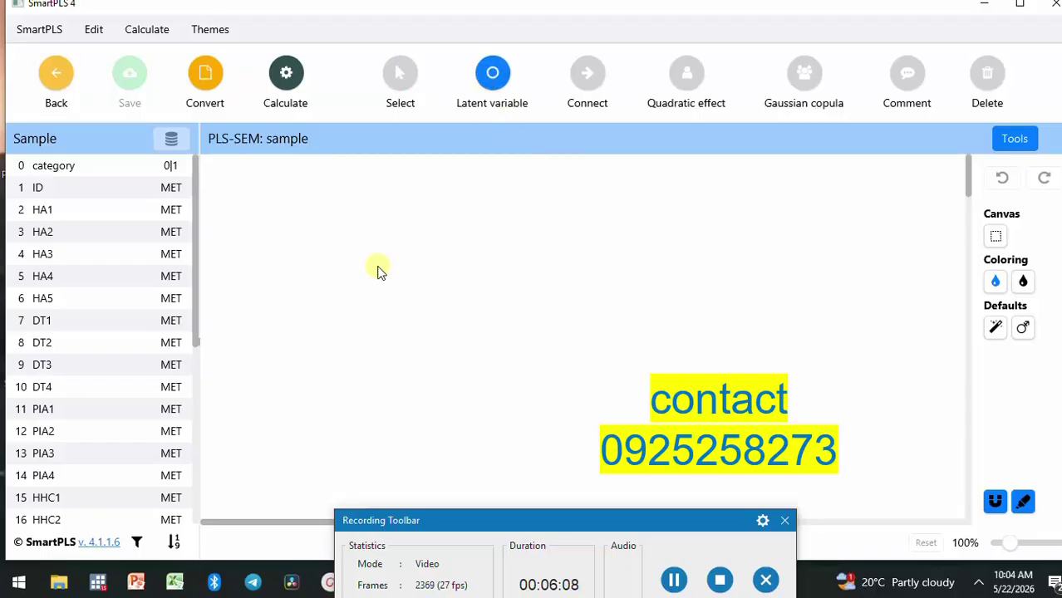
click(296, 209)
text(Alpha)
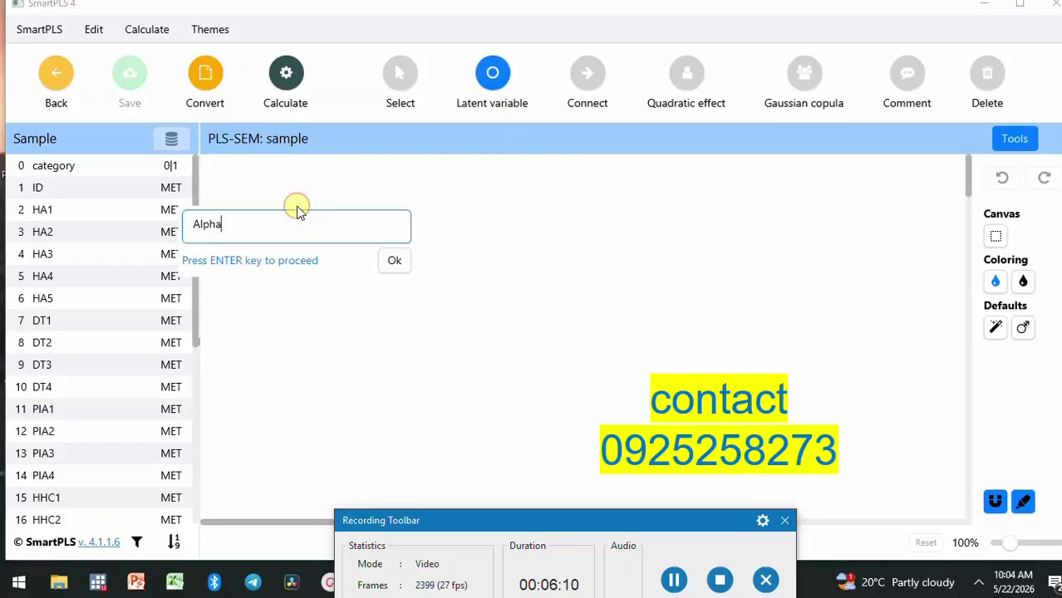
key(BackSpace)
key(BackSpace)
key(BackSpace)
key(BackSpace)
key(BackSpace)
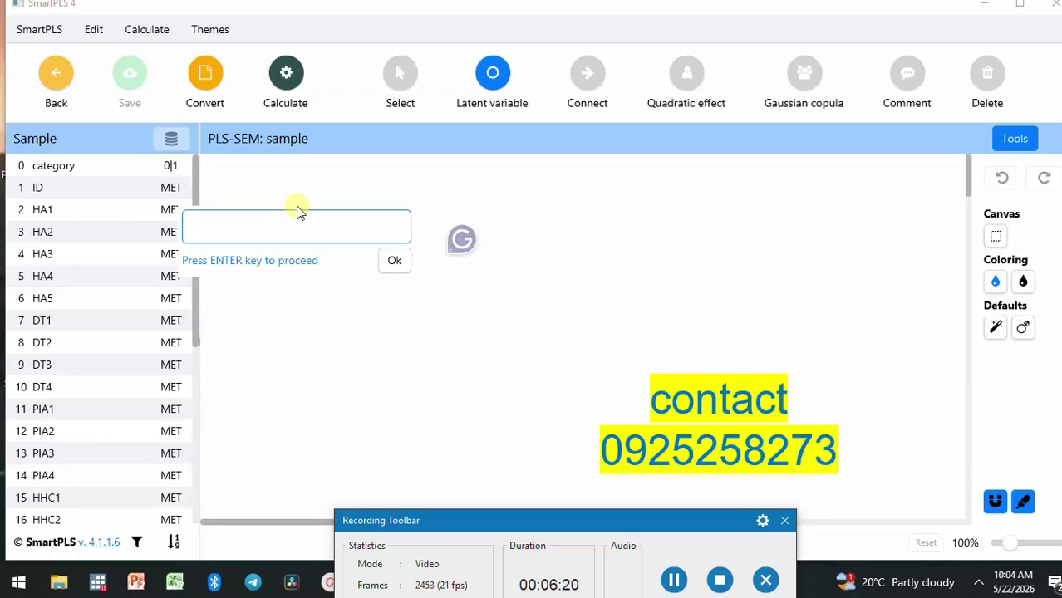
text(HA)
click(394, 260)
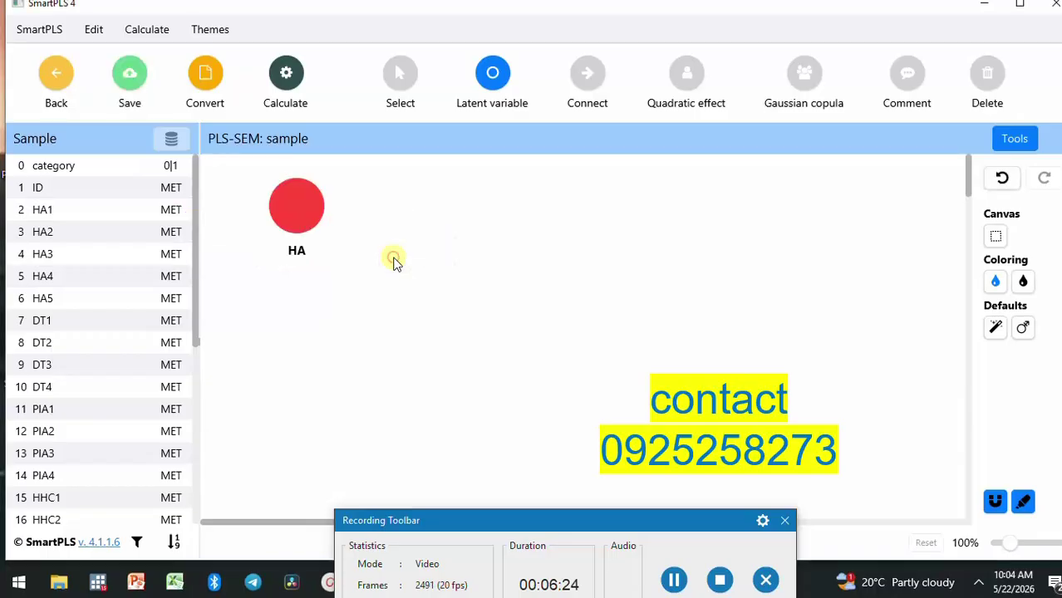
Step: Move the HA latent variable slightly right and down on the canvas, and deselect it
click(399, 71)
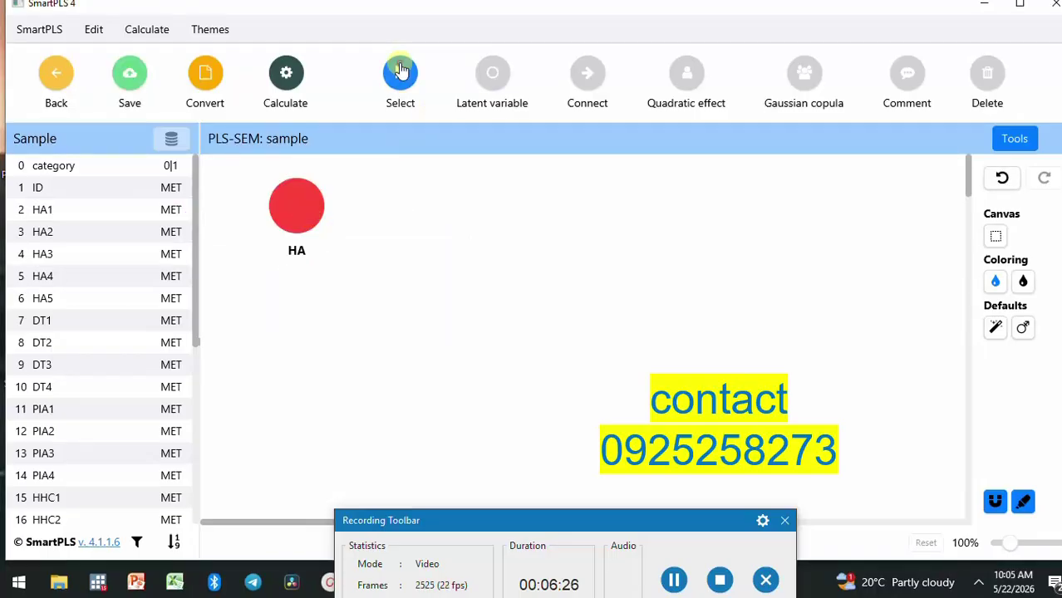
drag(303, 214, 328, 232)
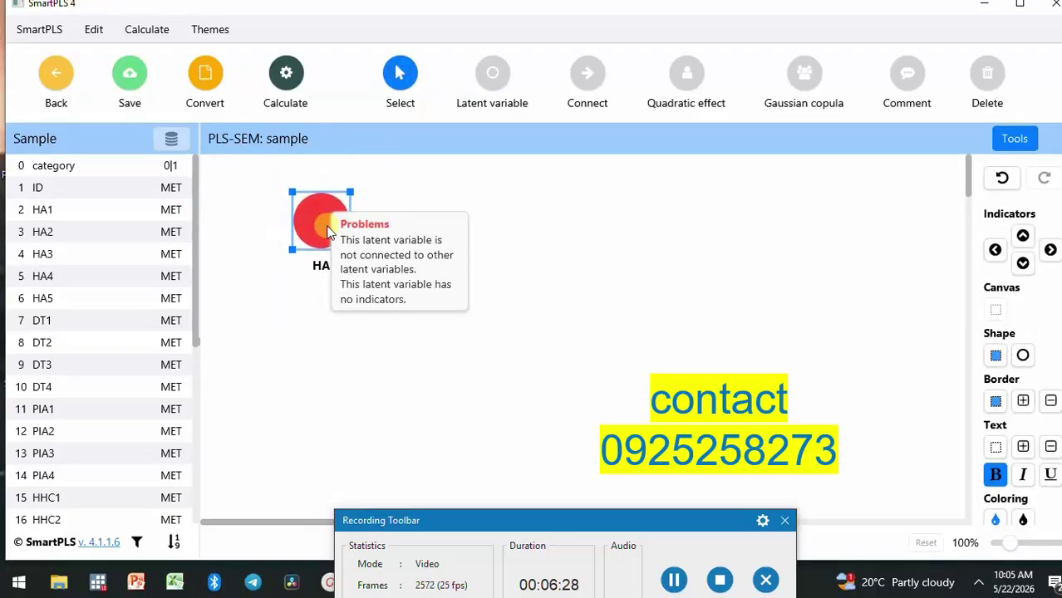
click(566, 181)
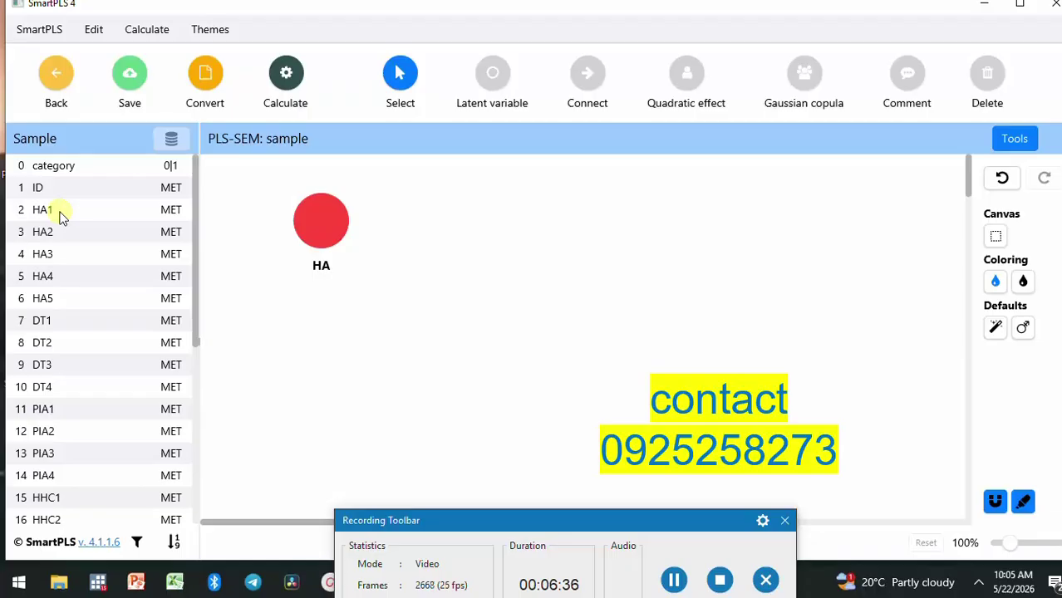
Step: Assign the indicators HA1, HA2, HA3, HA4 and HA5 to the HA latent variable
drag(60, 215, 314, 220)
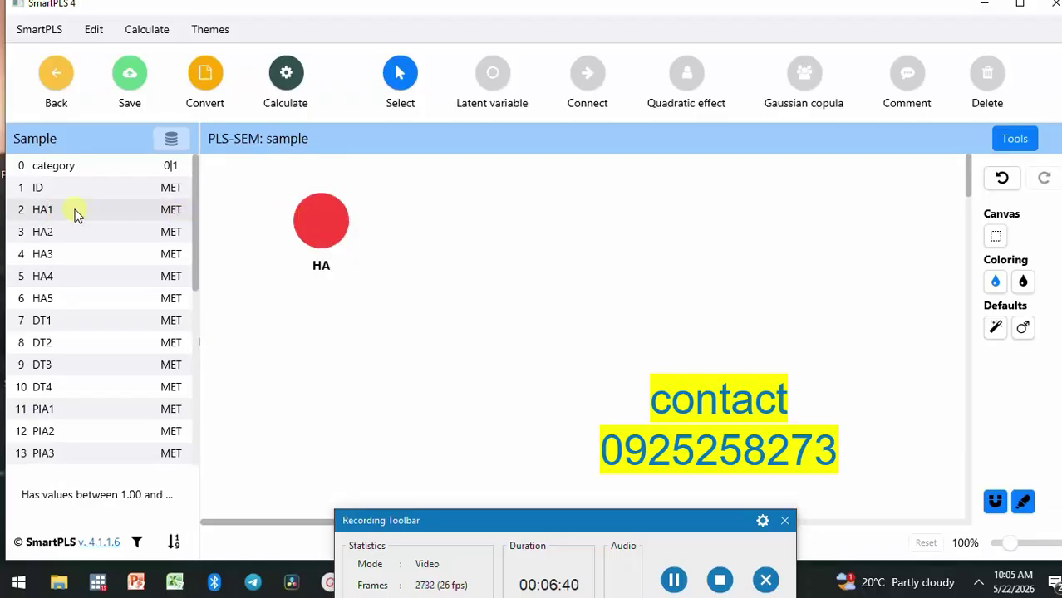
drag(75, 215, 317, 215)
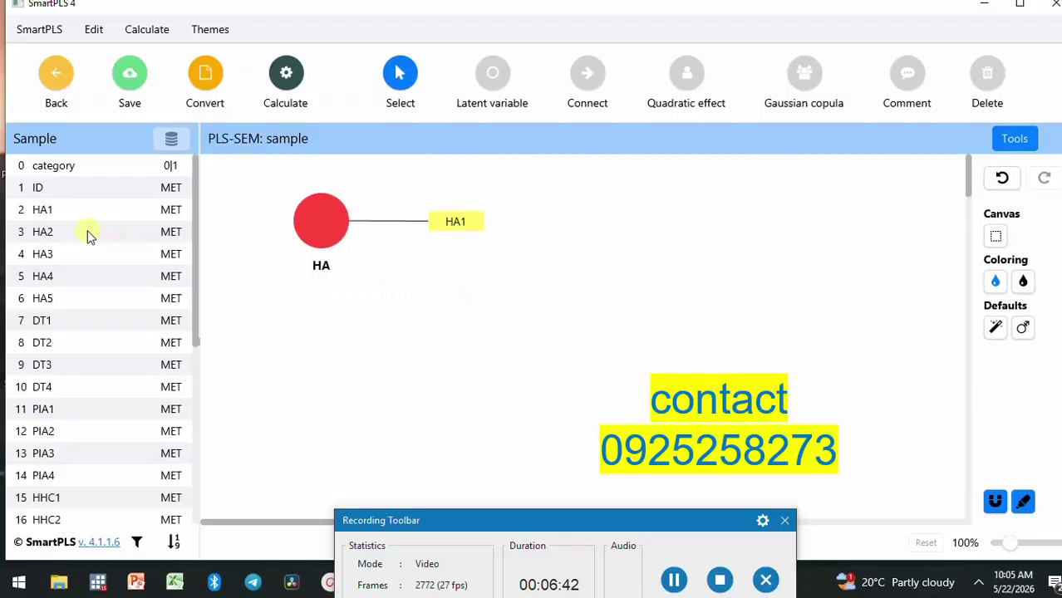
drag(90, 235, 317, 224)
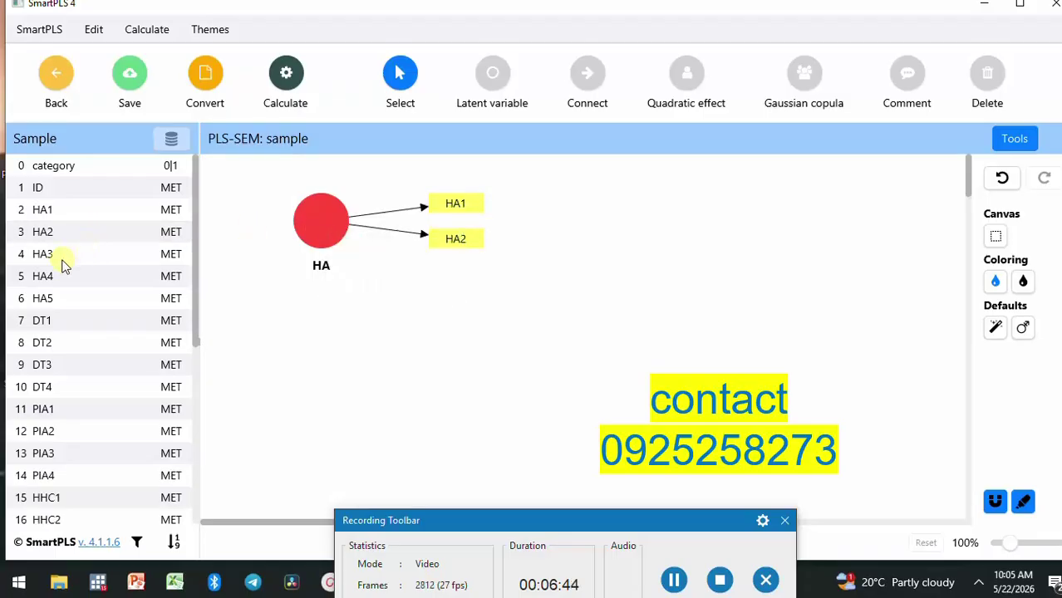
drag(63, 264, 324, 237)
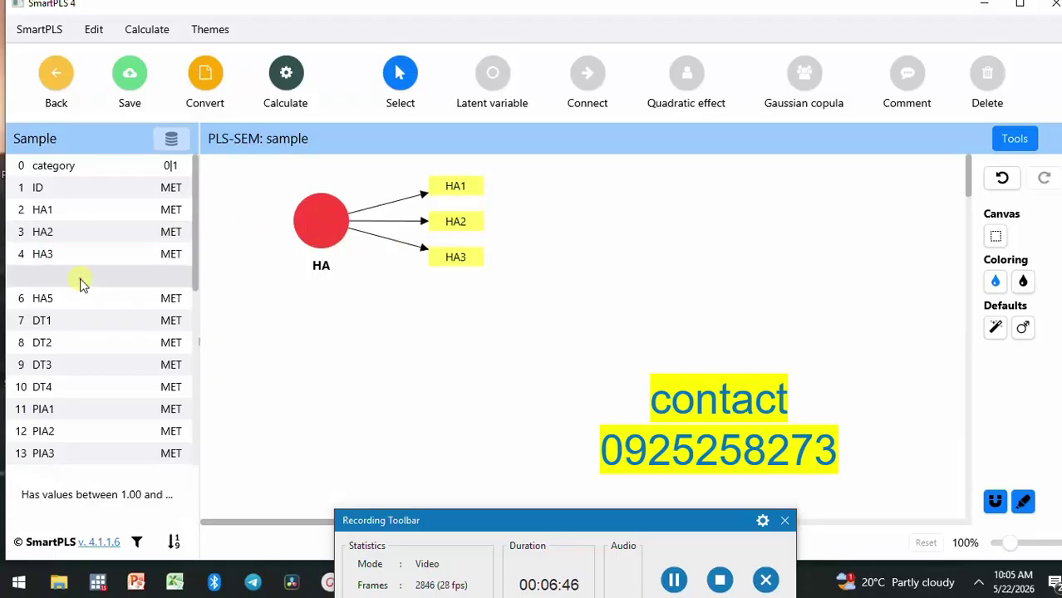
drag(81, 282, 334, 229)
drag(75, 299, 316, 229)
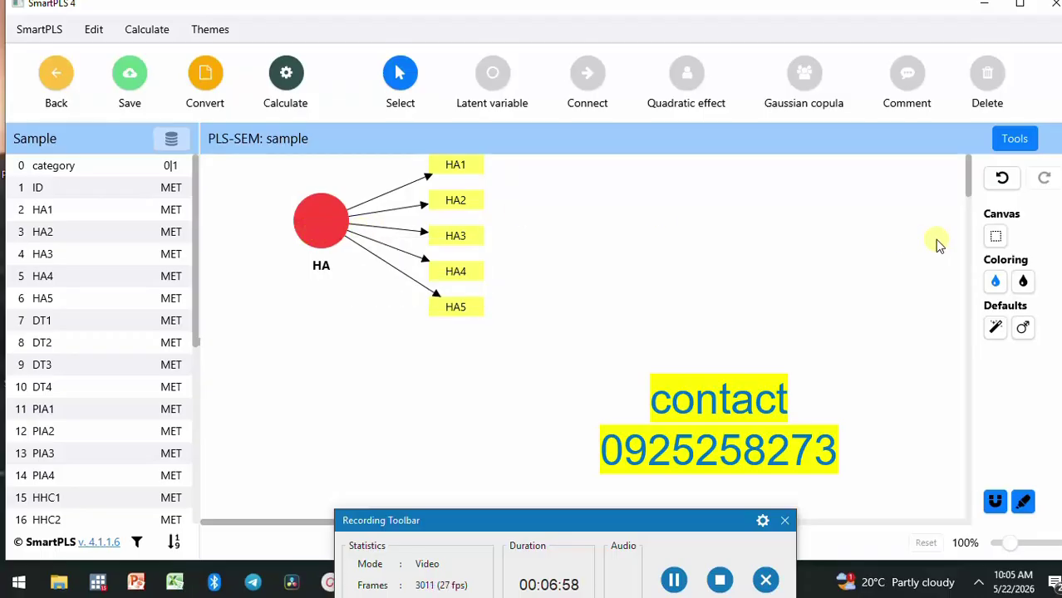
Step: Set the HA latent variable's indicator alignment to left, apply it, and deselect the variable
double_click(320, 236)
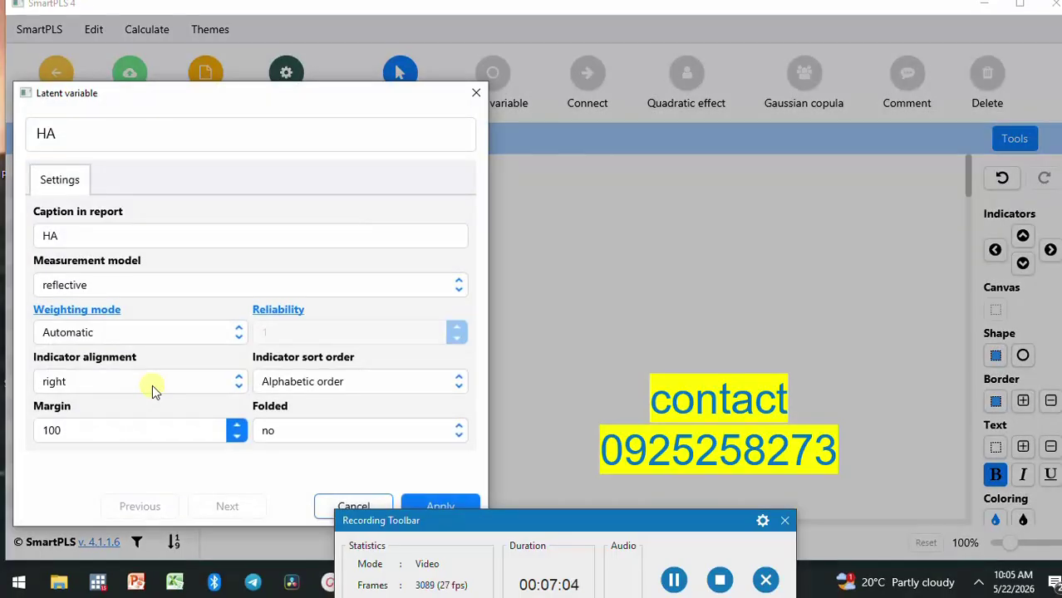
click(152, 384)
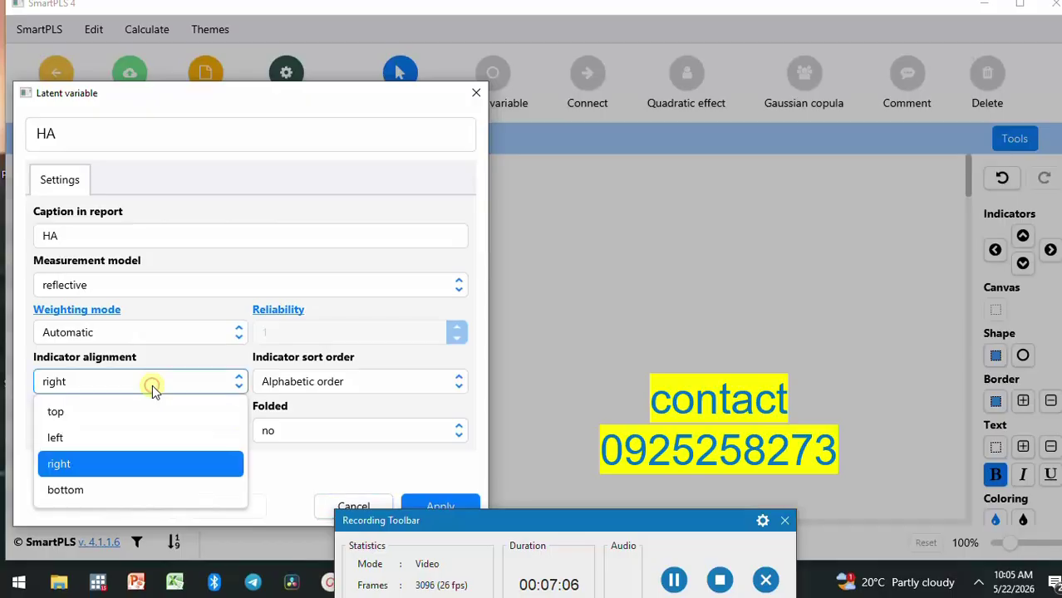
click(75, 446)
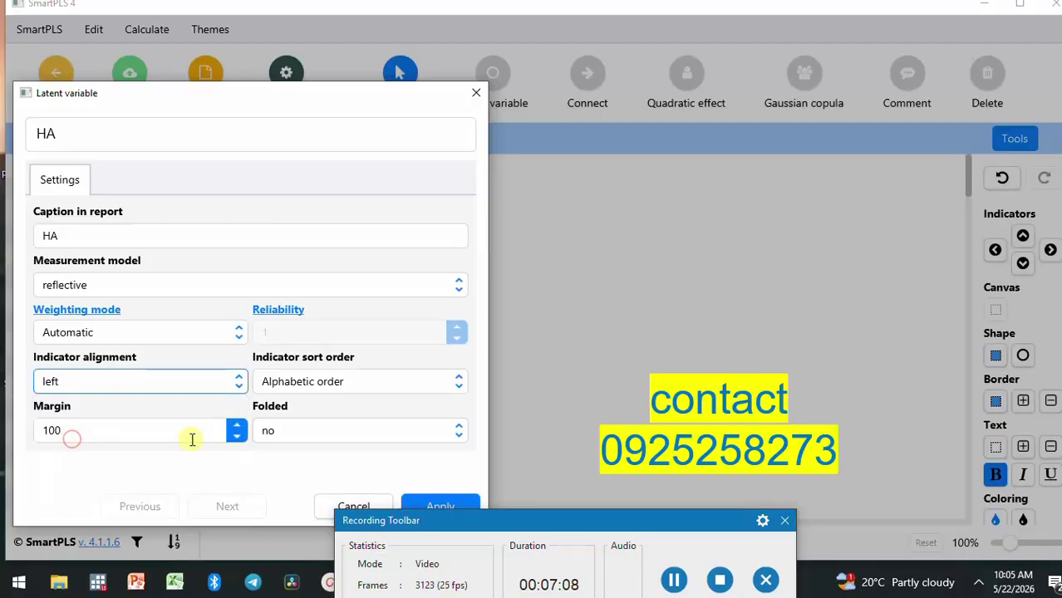
click(440, 507)
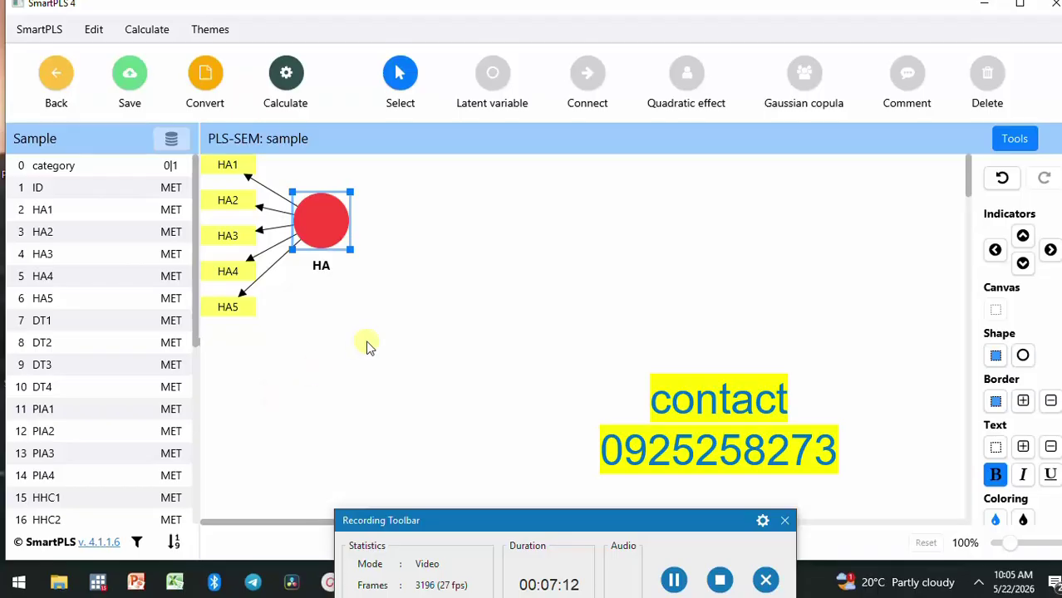
click(367, 345)
Step: Add a latent variable named DT directly below HA on the model canvas
click(505, 88)
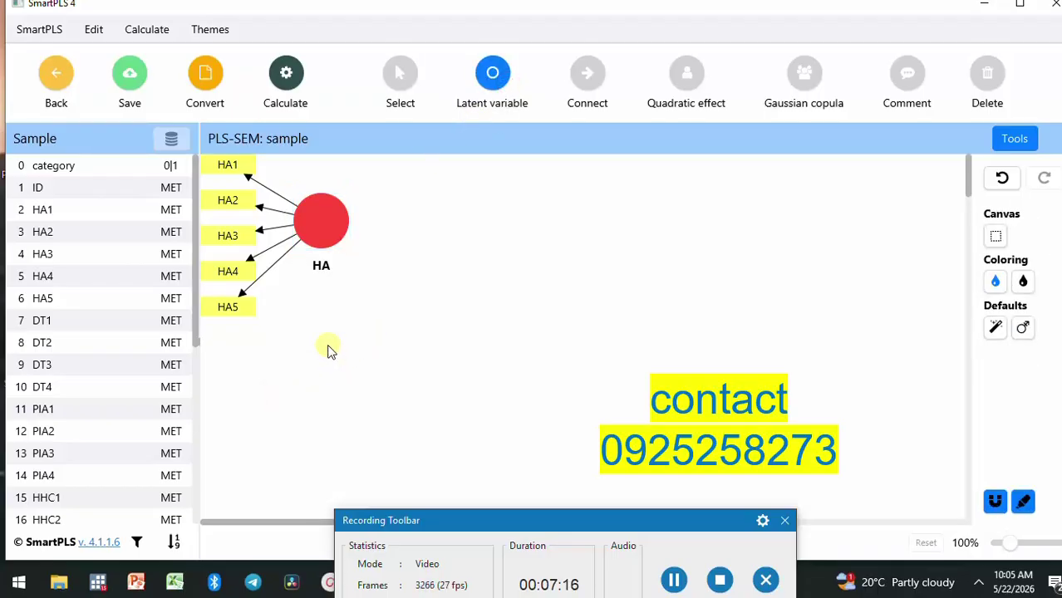
click(328, 349)
key(BackSpace)
key(BackSpace)
key(BackSpace)
key(BackSpace)
key(BackSpace)
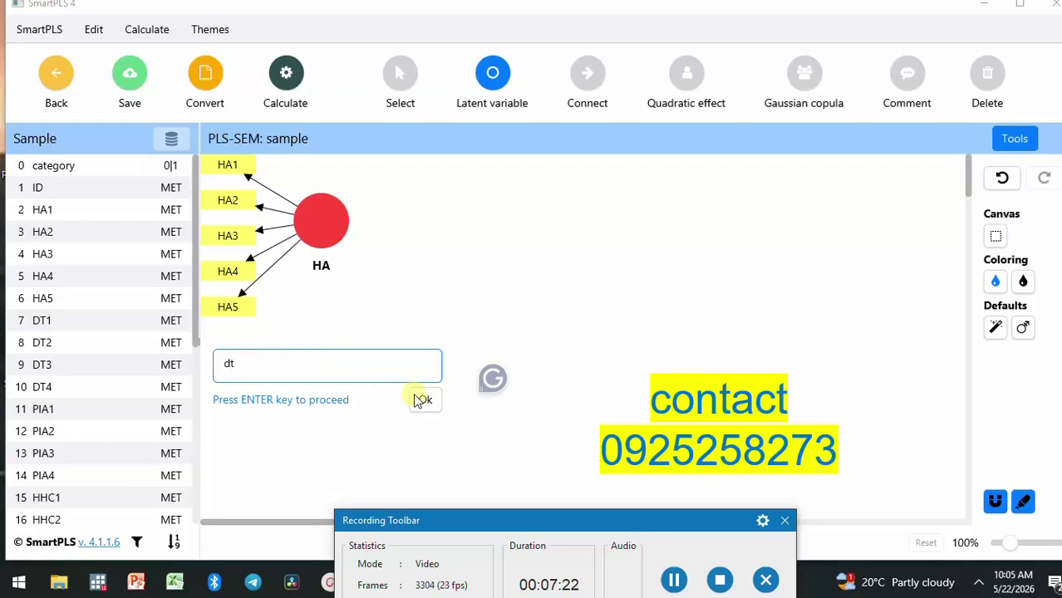
key(BackSpace)
key(BackSpace)
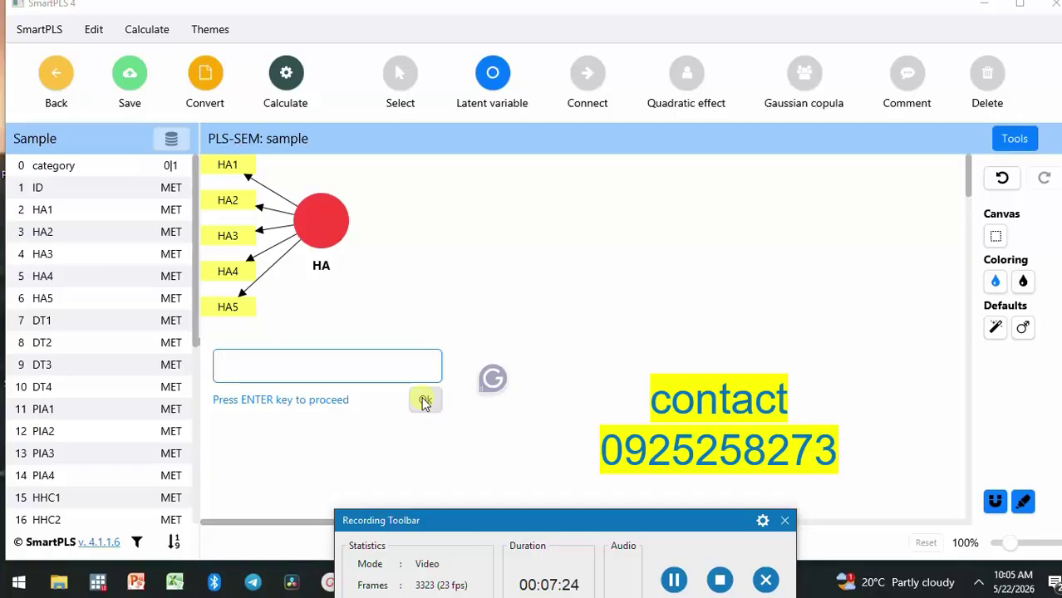
text(DT)
click(425, 402)
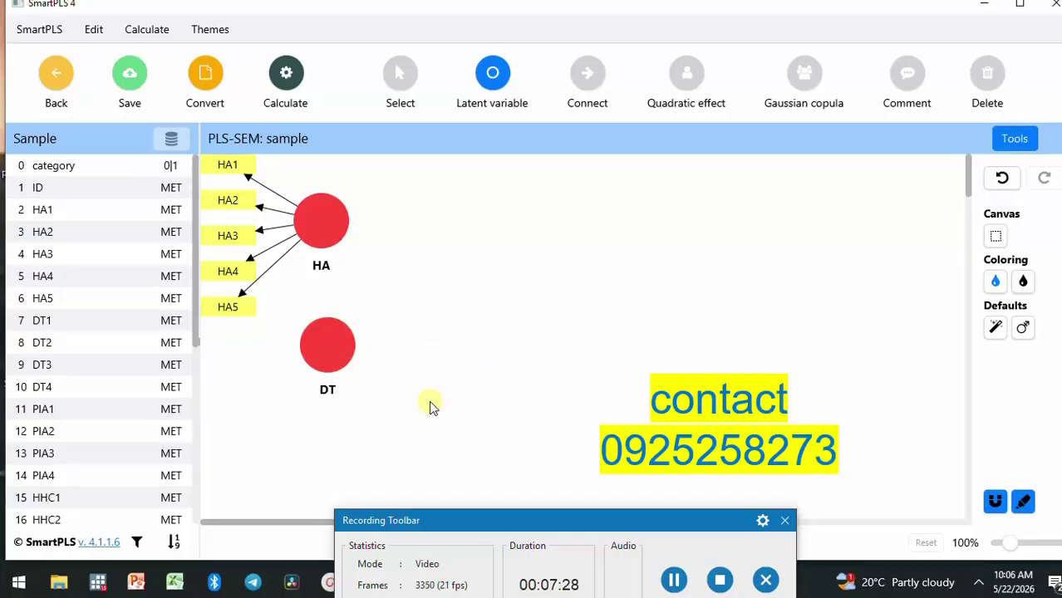
Step: Assign the indicators DT1, DT2, DT3 and DT4 to the DT latent variable
click(79, 322)
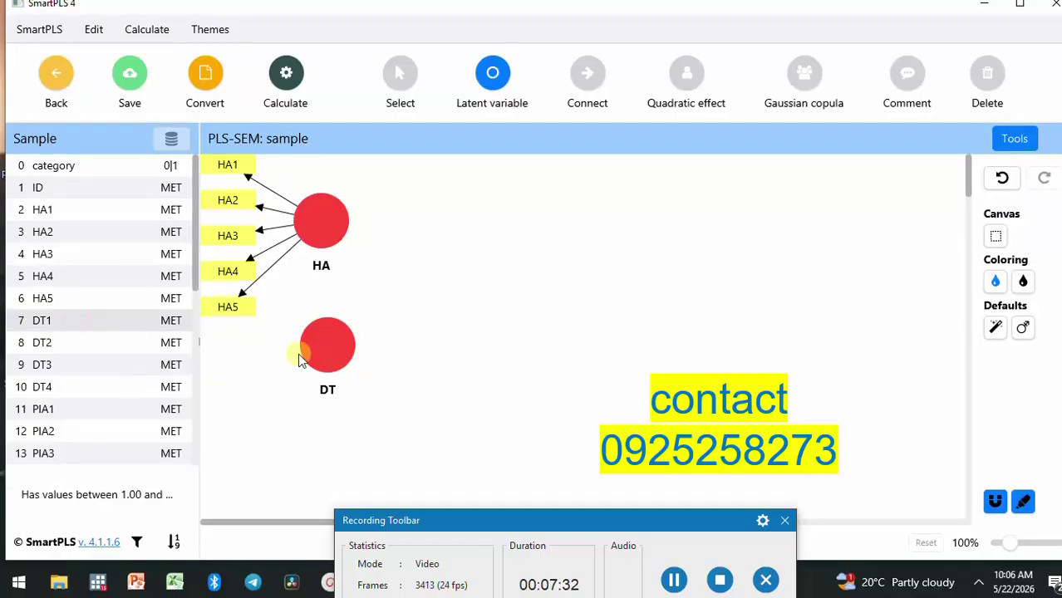
drag(73, 326, 326, 333)
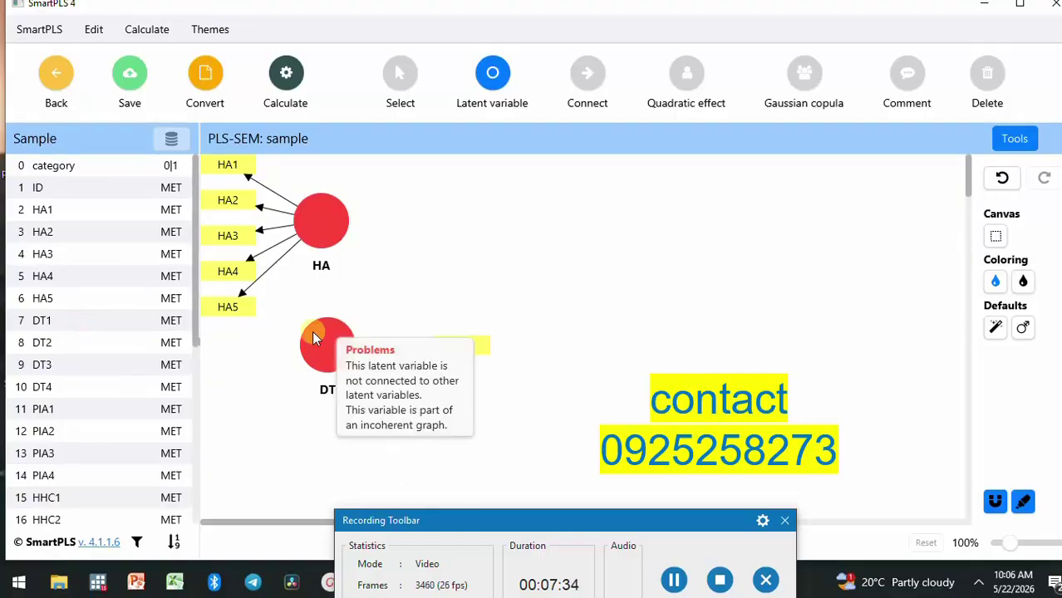
drag(80, 345, 326, 366)
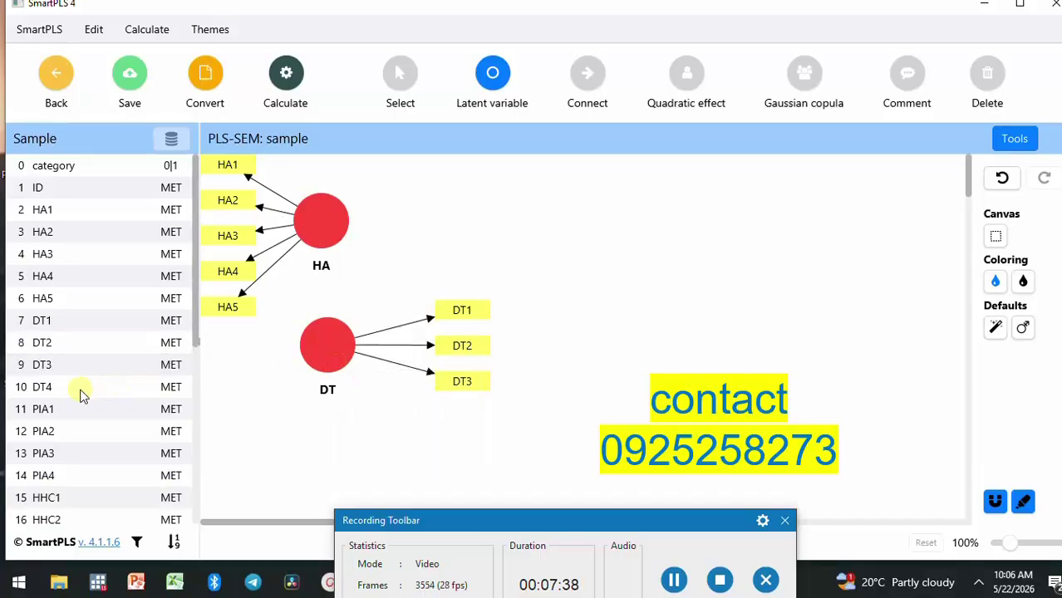
drag(73, 395, 329, 369)
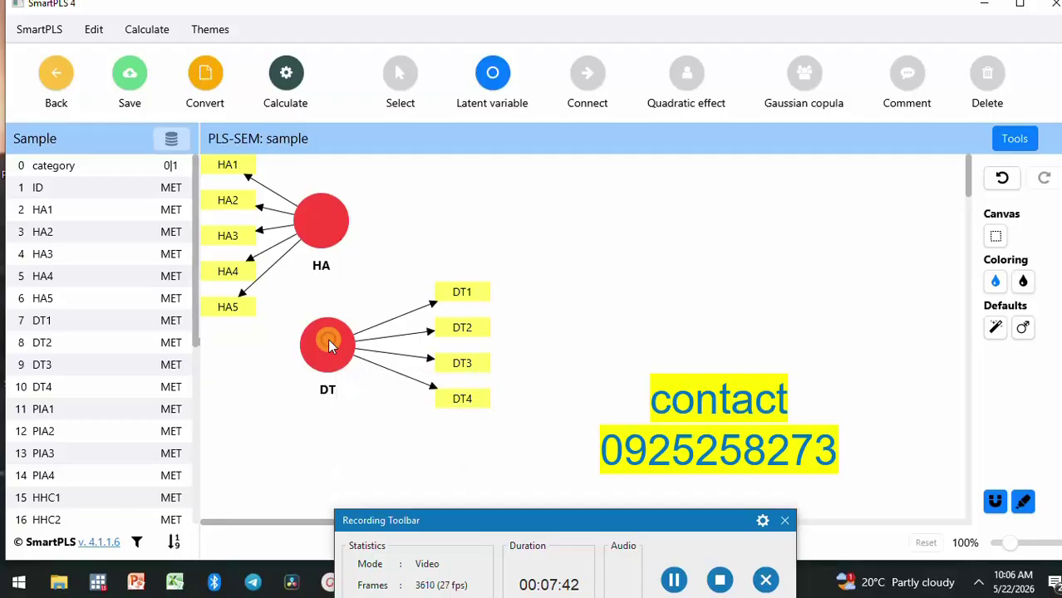
Step: Set the DT latent variable's indicator alignment to left and apply the change
double_click(328, 343)
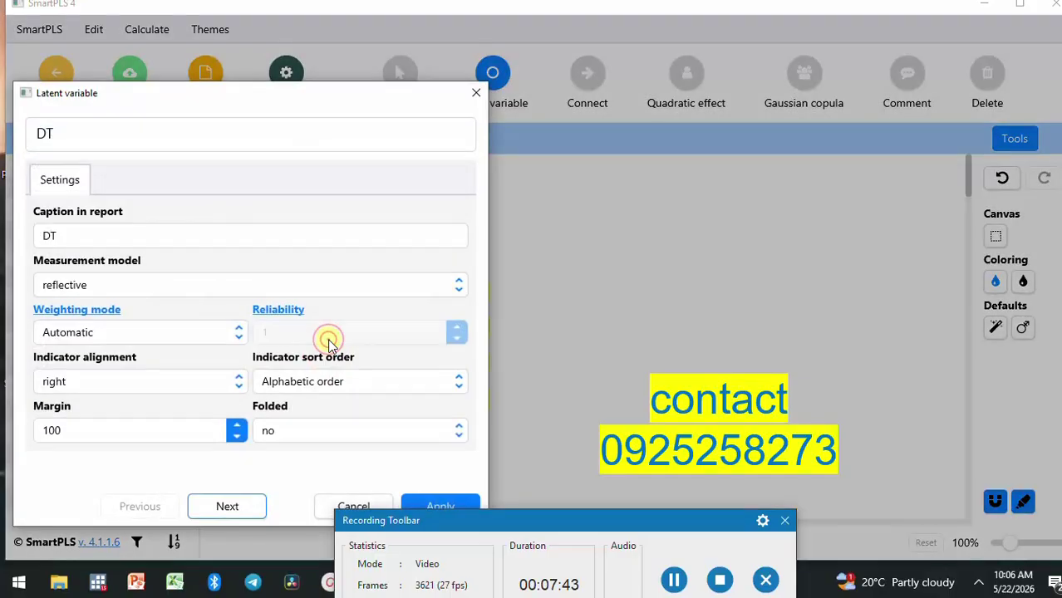
click(99, 382)
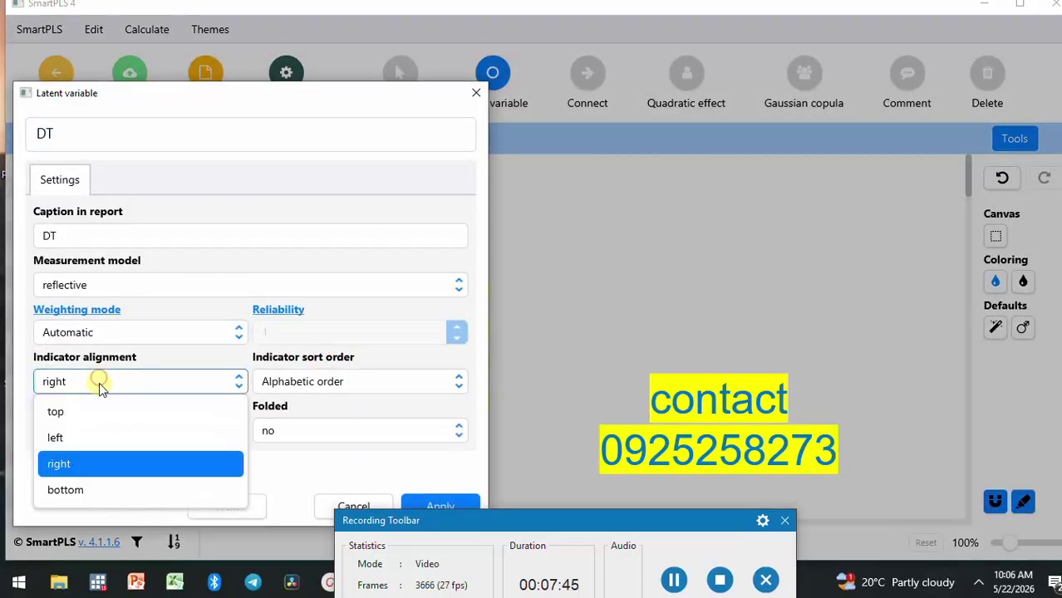
click(72, 438)
click(440, 505)
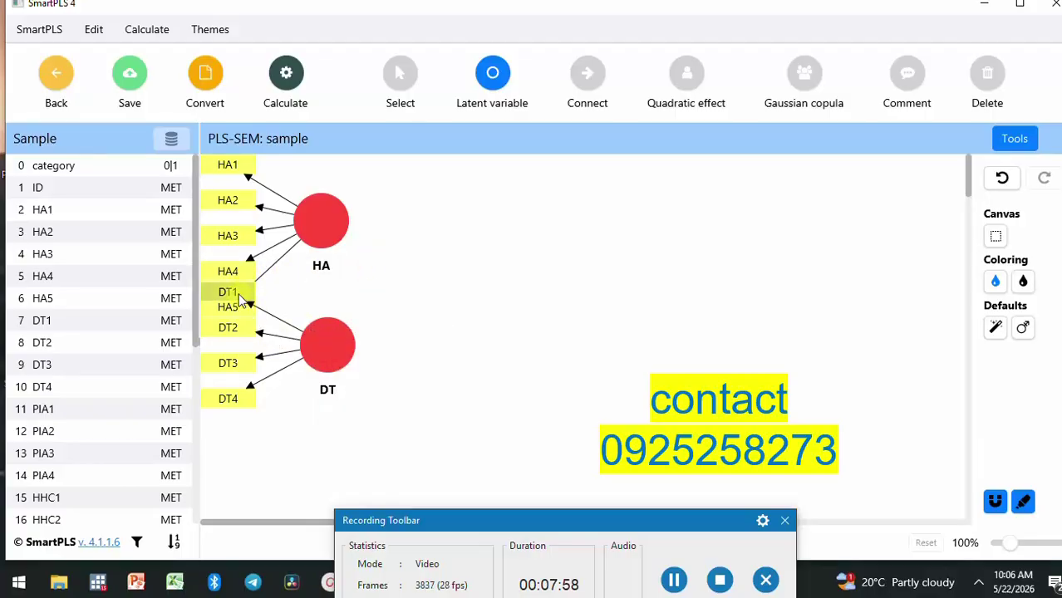
click(540, 334)
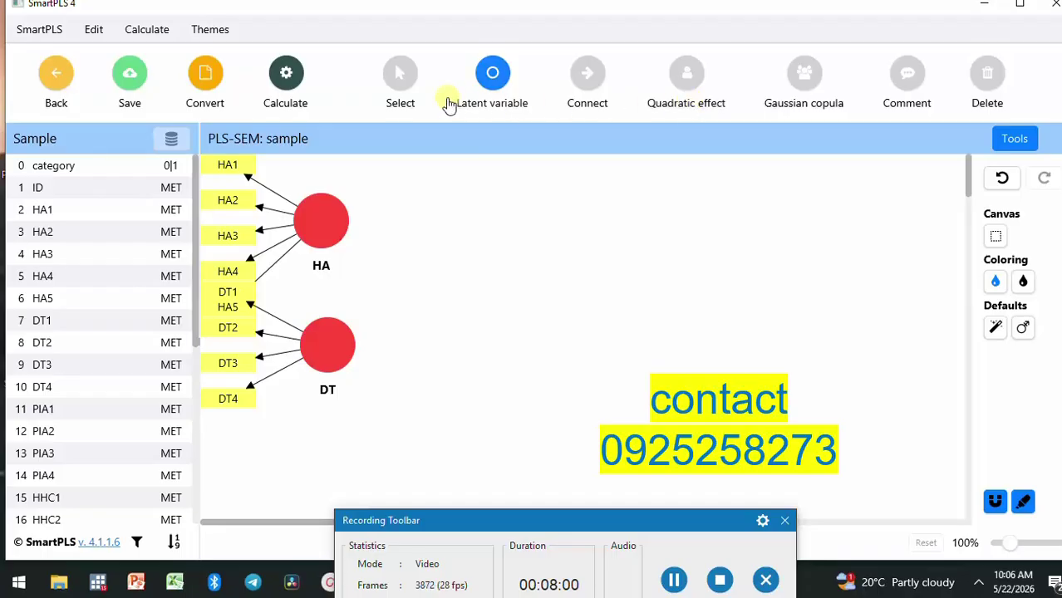
Step: Shrink and shift the DT3, DT2, DT1 and HA5 indicator boxes so that DT1 and HA5 do not overlap
click(416, 94)
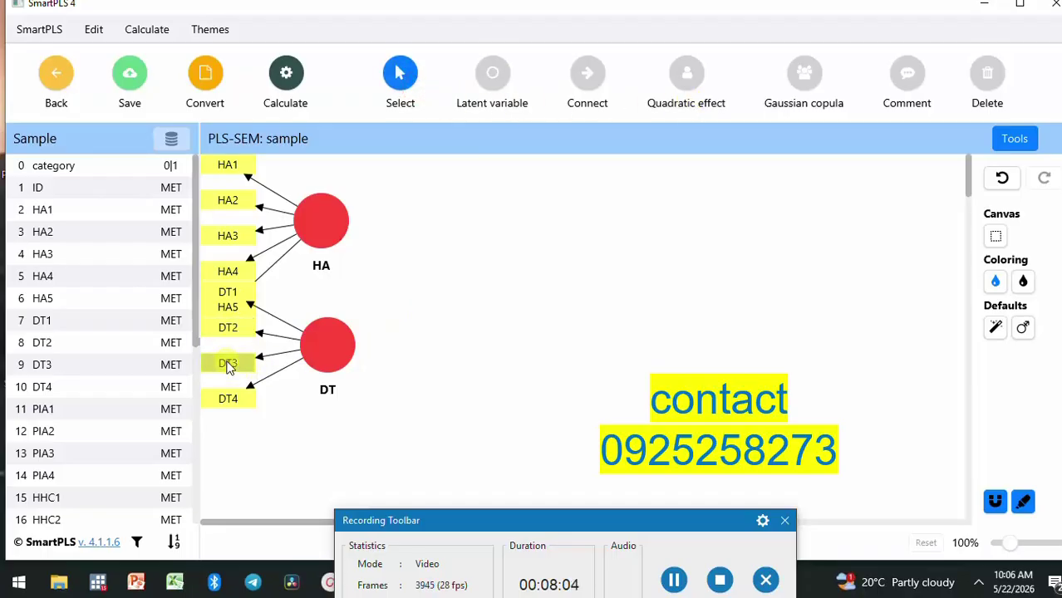
drag(230, 363, 249, 380)
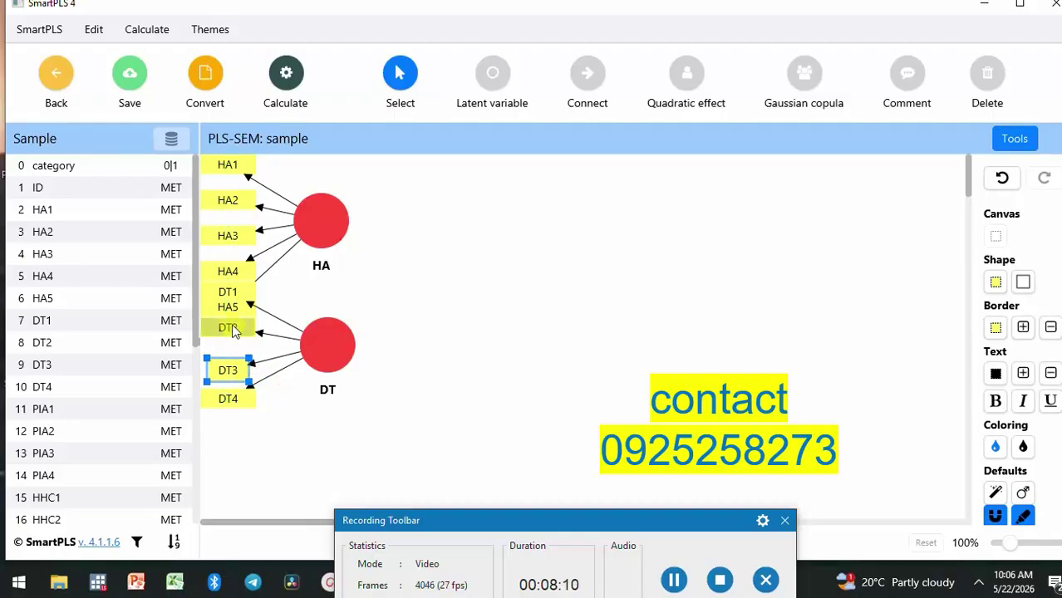
drag(234, 330, 246, 352)
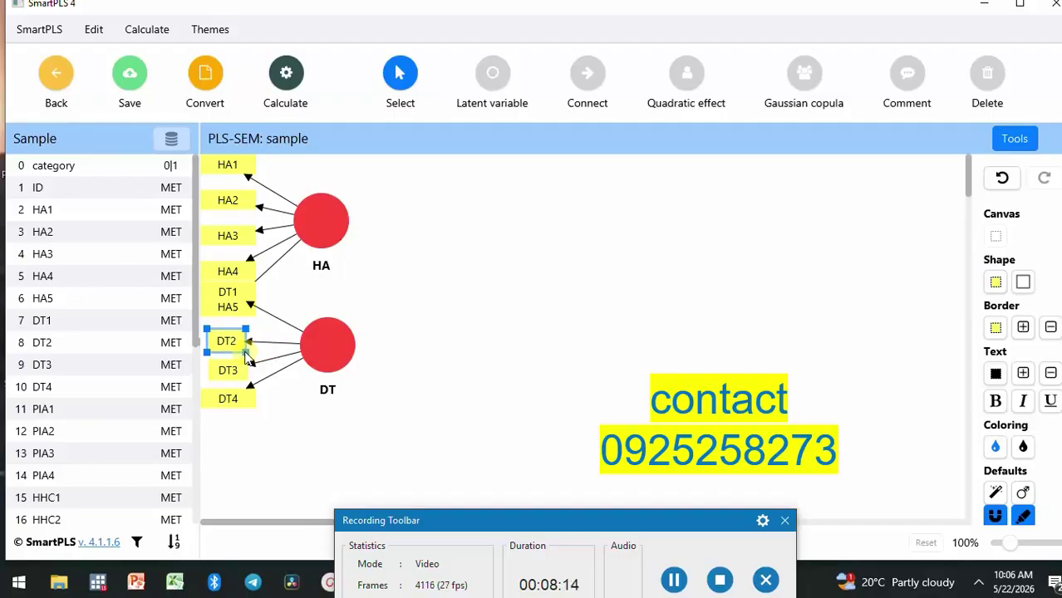
drag(237, 299, 255, 310)
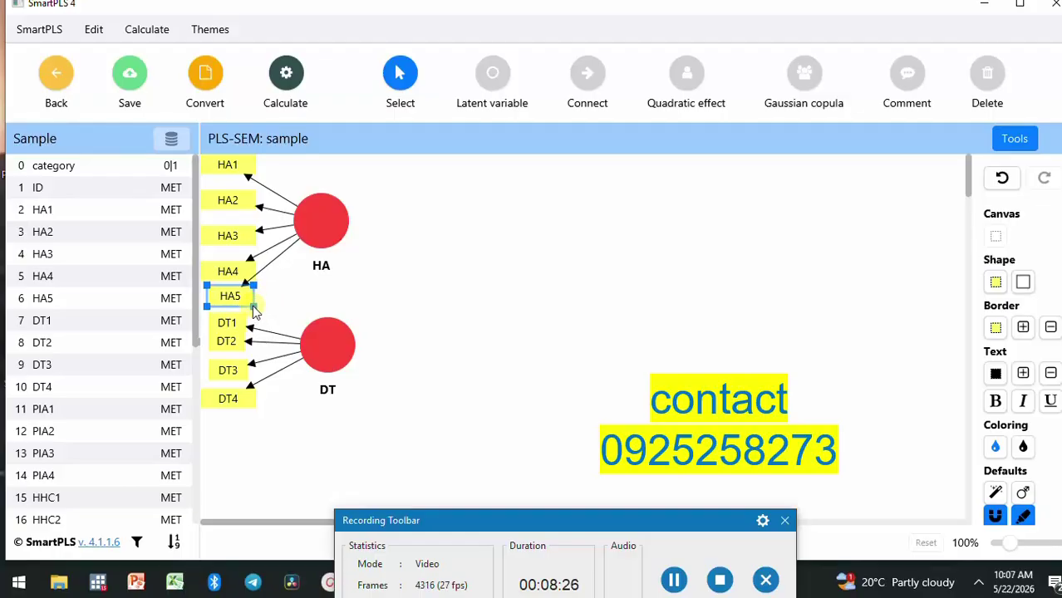
click(515, 395)
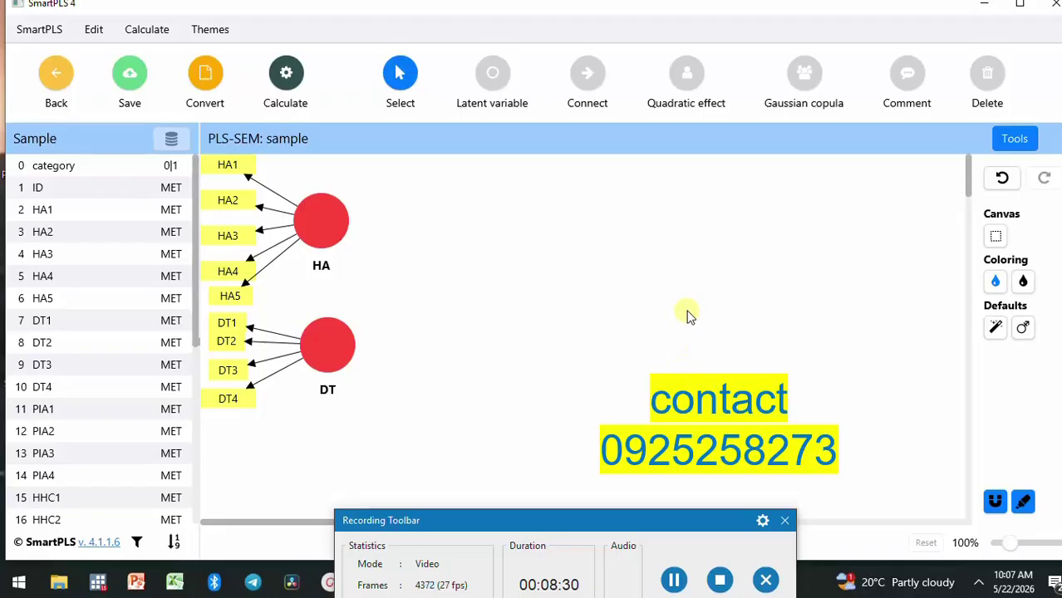
Step: Add a latent variable named sc in the middle of the canvas, to the right of HA and DT
click(496, 83)
click(584, 301)
text(Alpha)
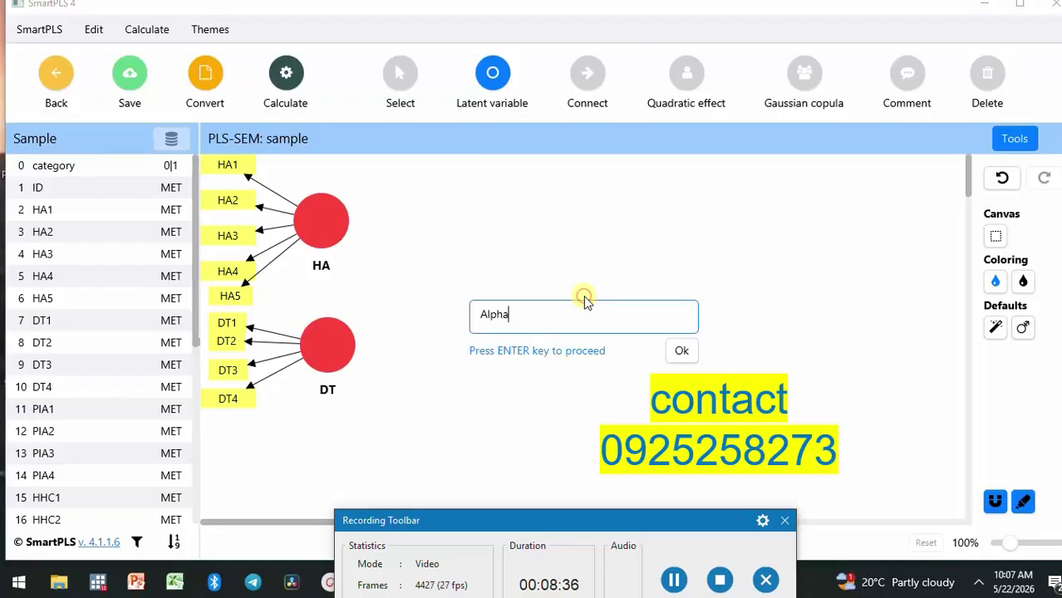
key(BackSpace)
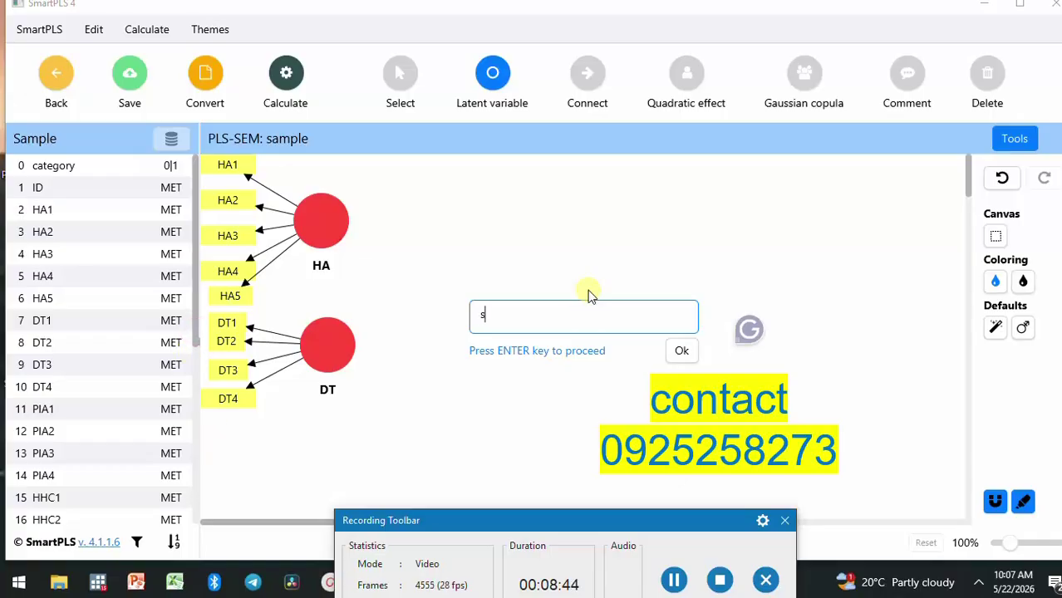
click(681, 352)
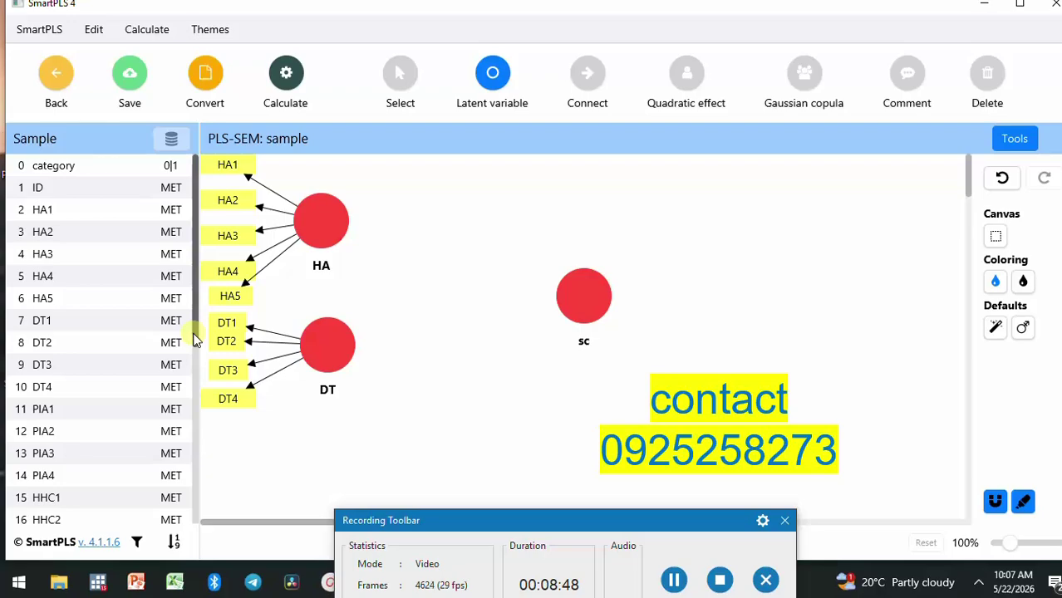
Step: Assign the indicators SCK1 and SCK2 to the sc latent variable
drag(193, 337, 201, 526)
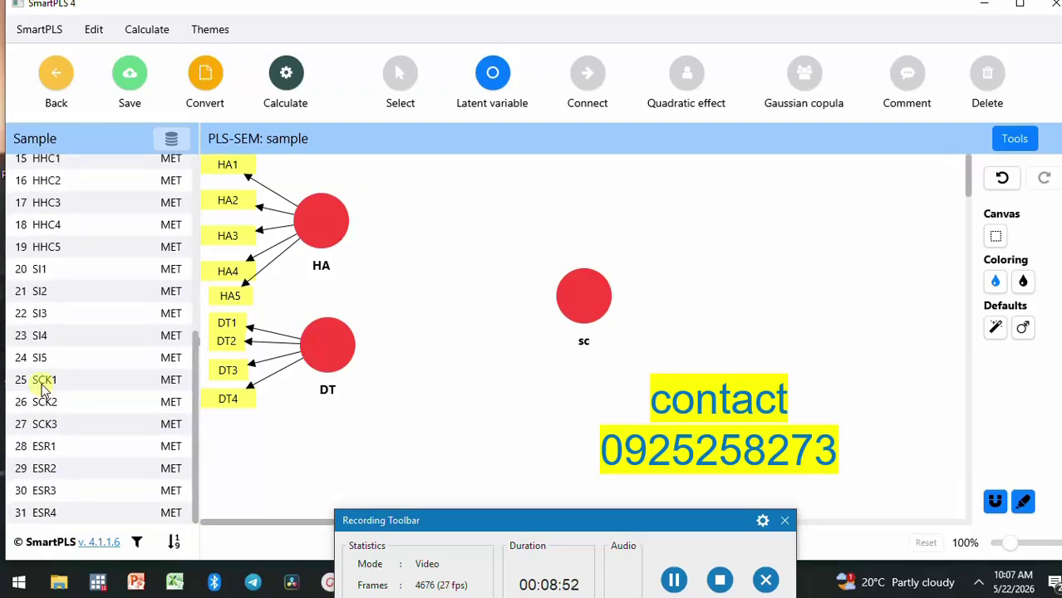
drag(43, 388, 592, 309)
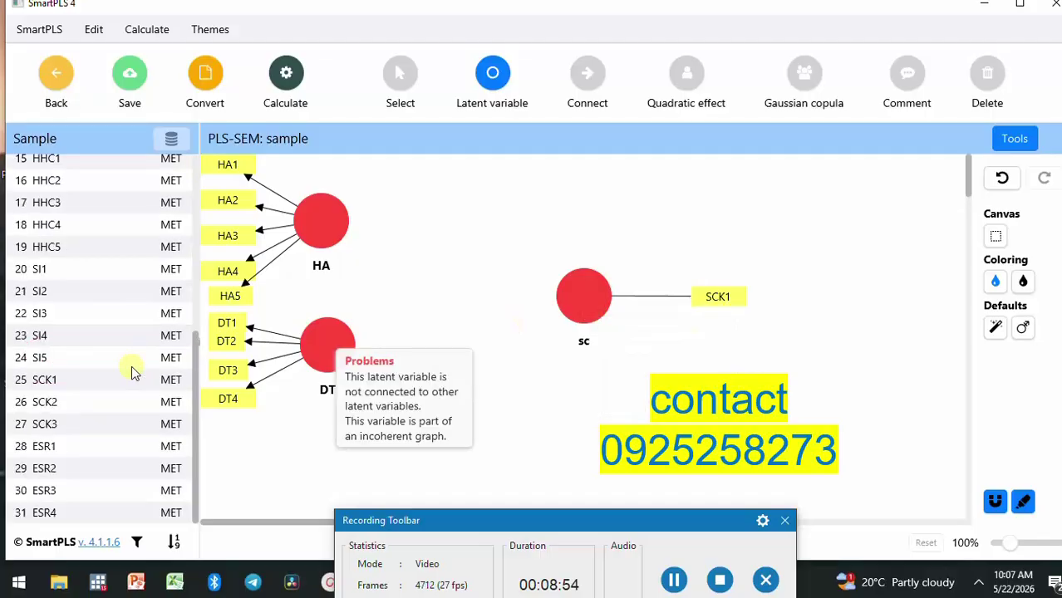
drag(48, 409, 598, 322)
drag(89, 400, 604, 347)
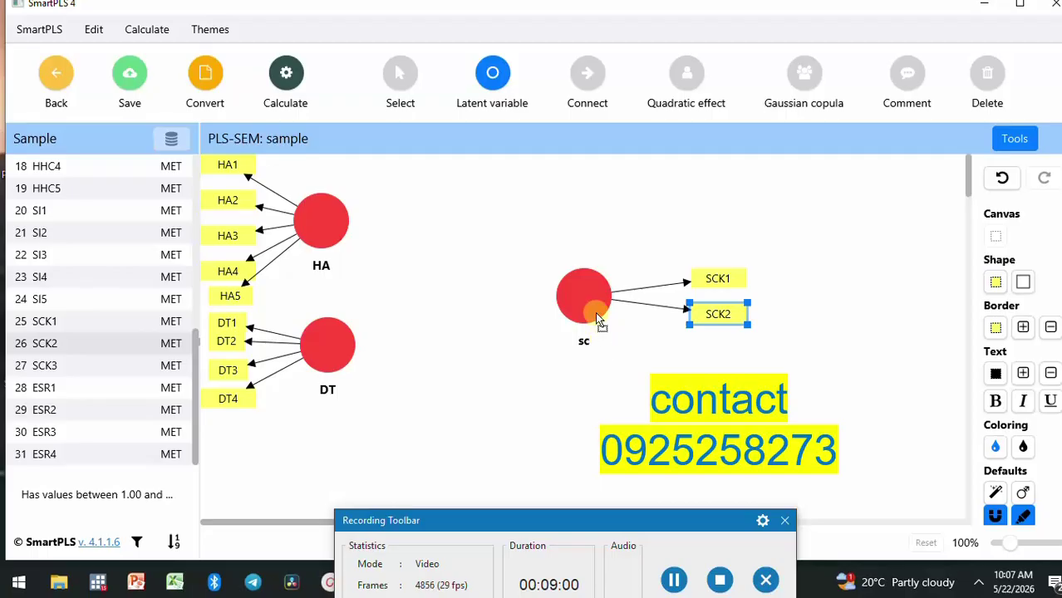
drag(595, 312, 593, 310)
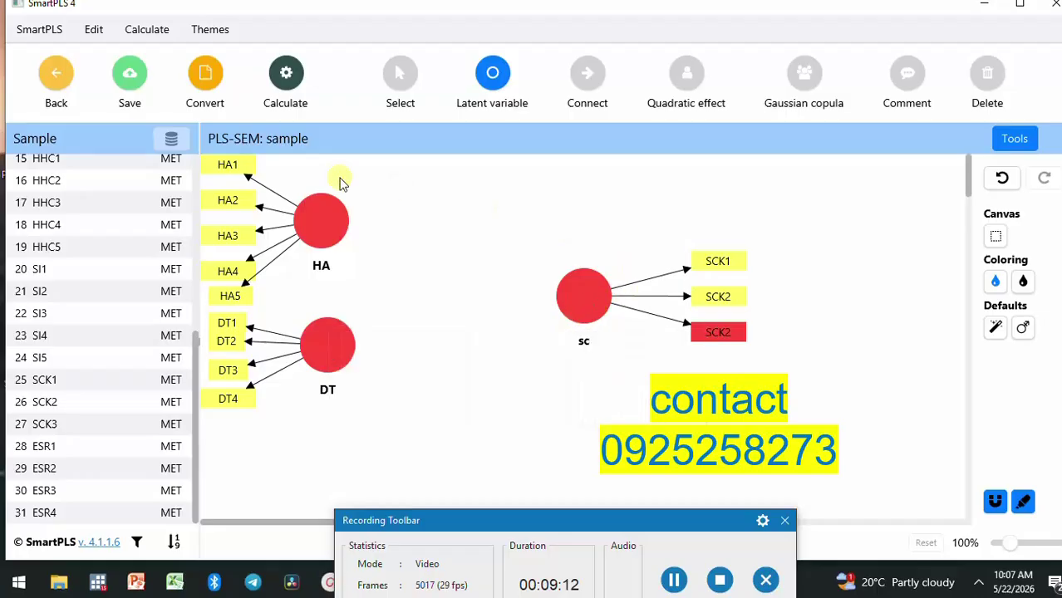
Step: Delete the duplicate SCK2 indicator from sc and assign SCK3 to it instead
click(988, 75)
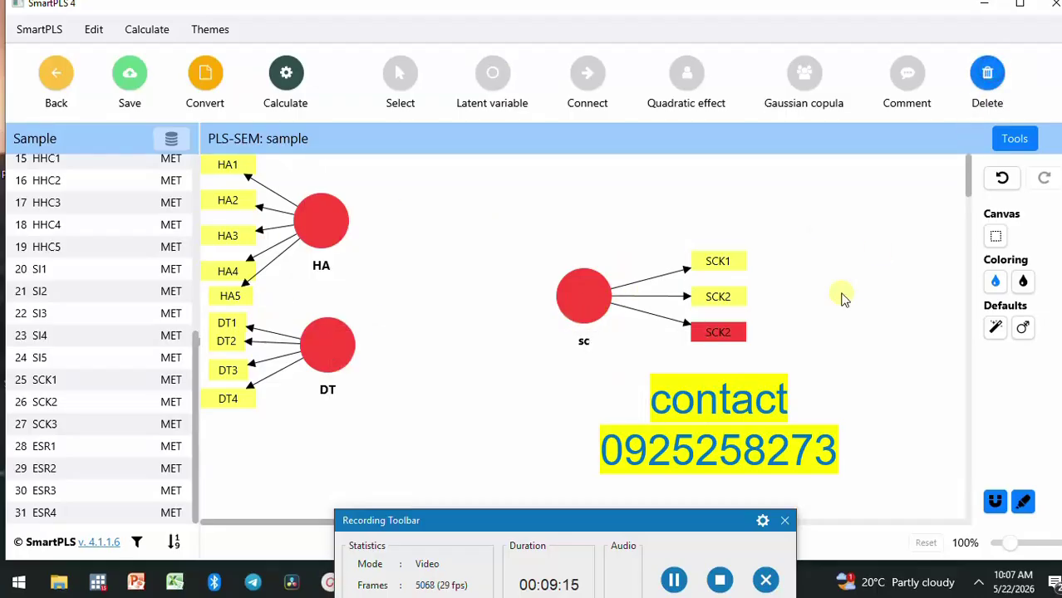
click(710, 333)
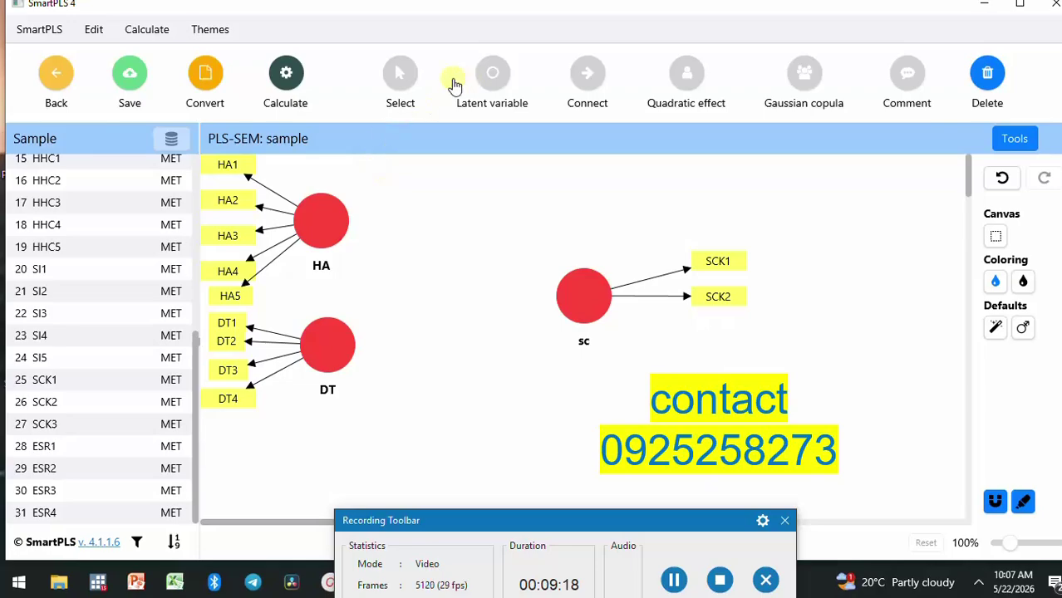
click(397, 79)
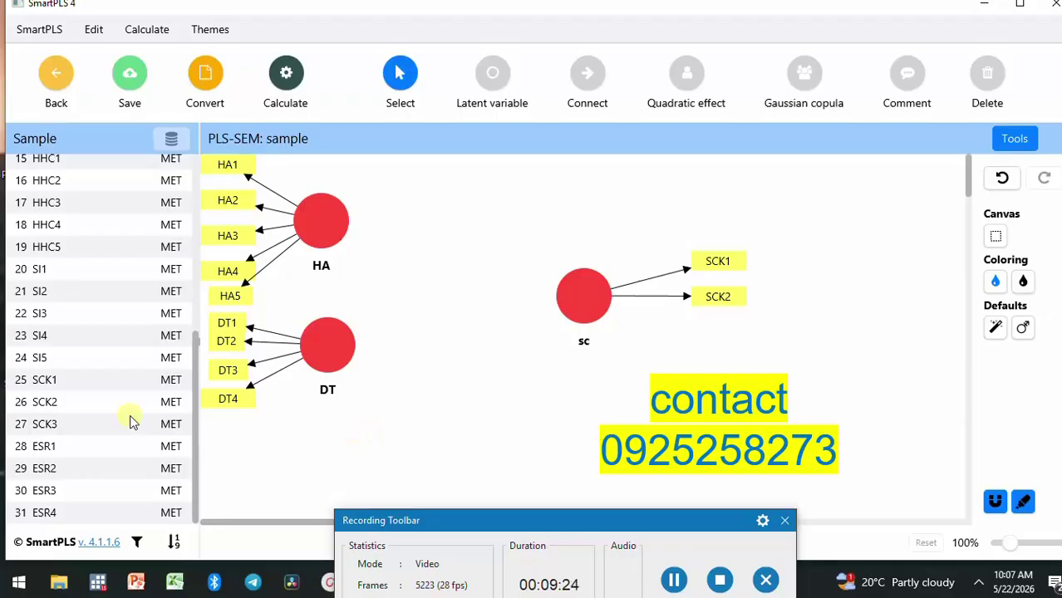
click(45, 425)
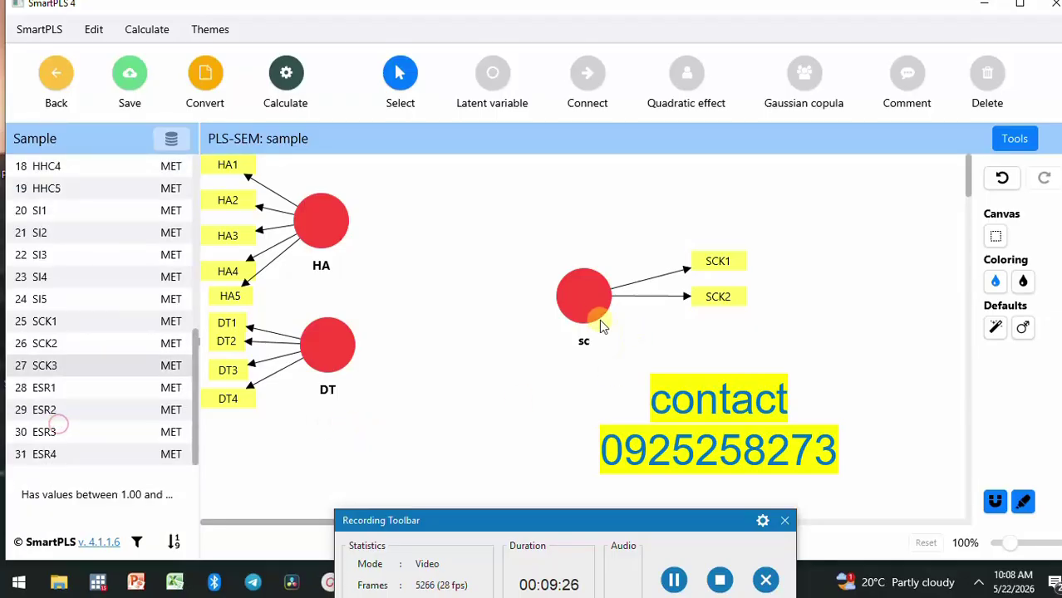
drag(41, 366, 579, 316)
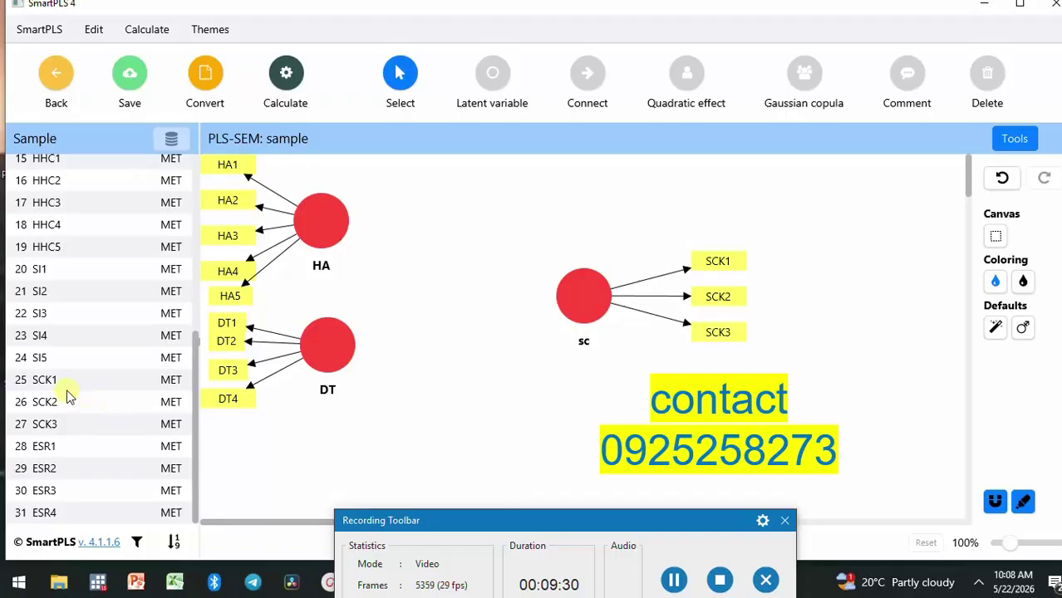
Step: Set the indicator alignment of the sc latent variable to bottom
click(585, 292)
double_click(585, 293)
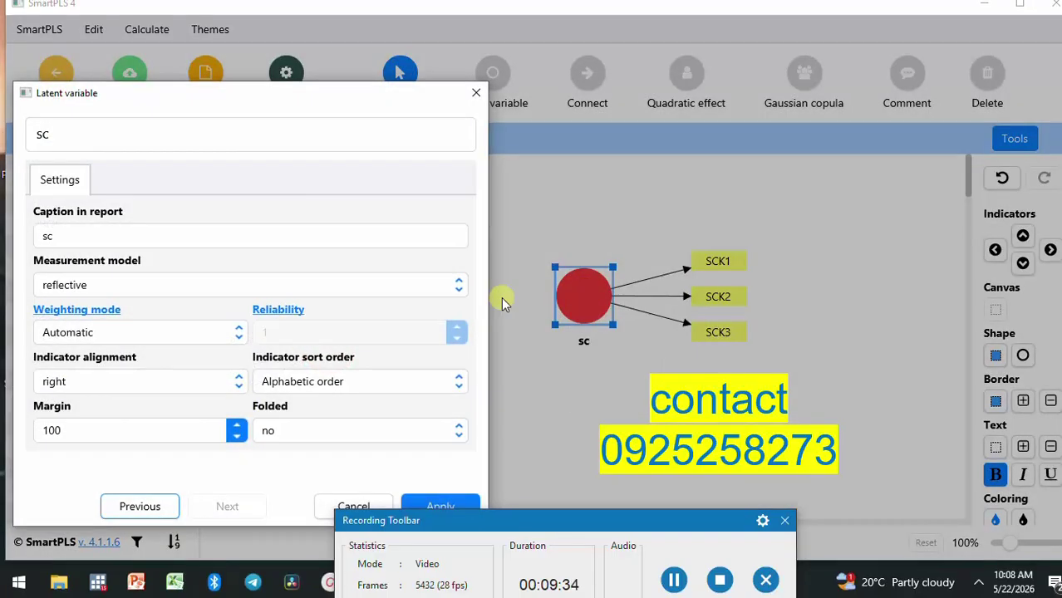
click(121, 382)
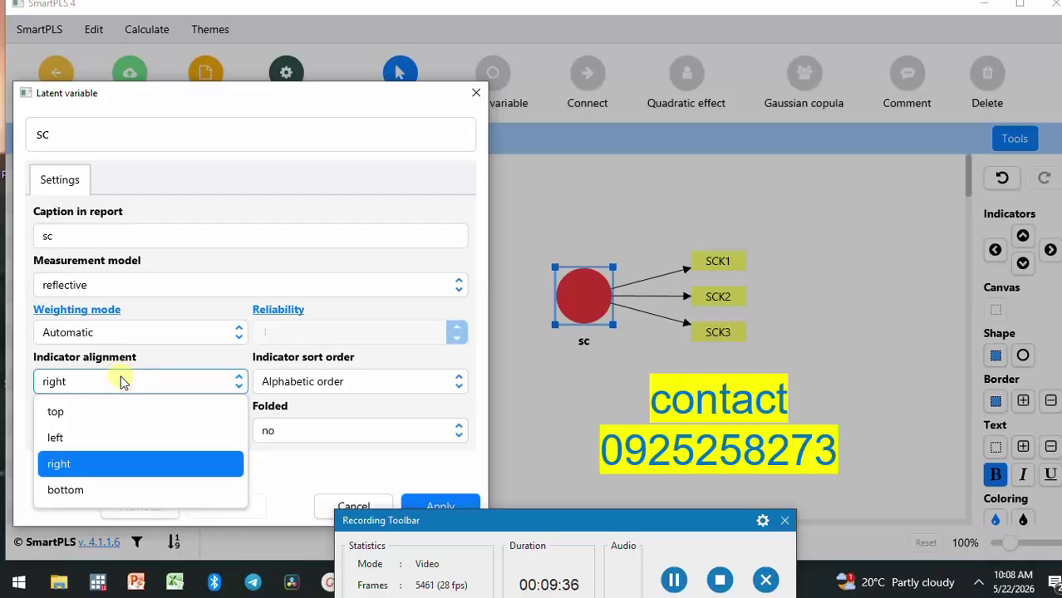
click(96, 490)
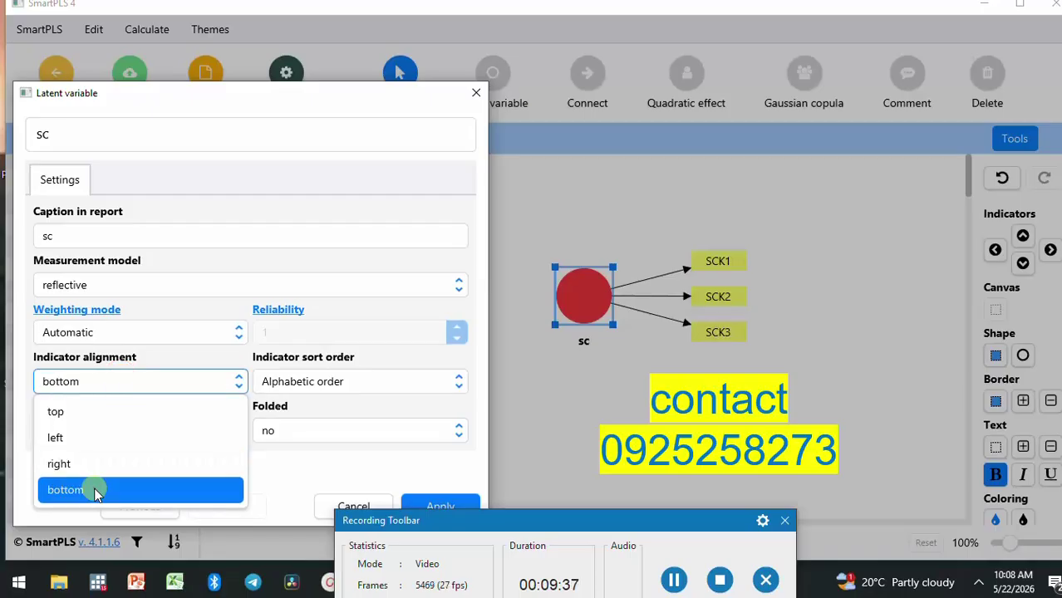
click(439, 505)
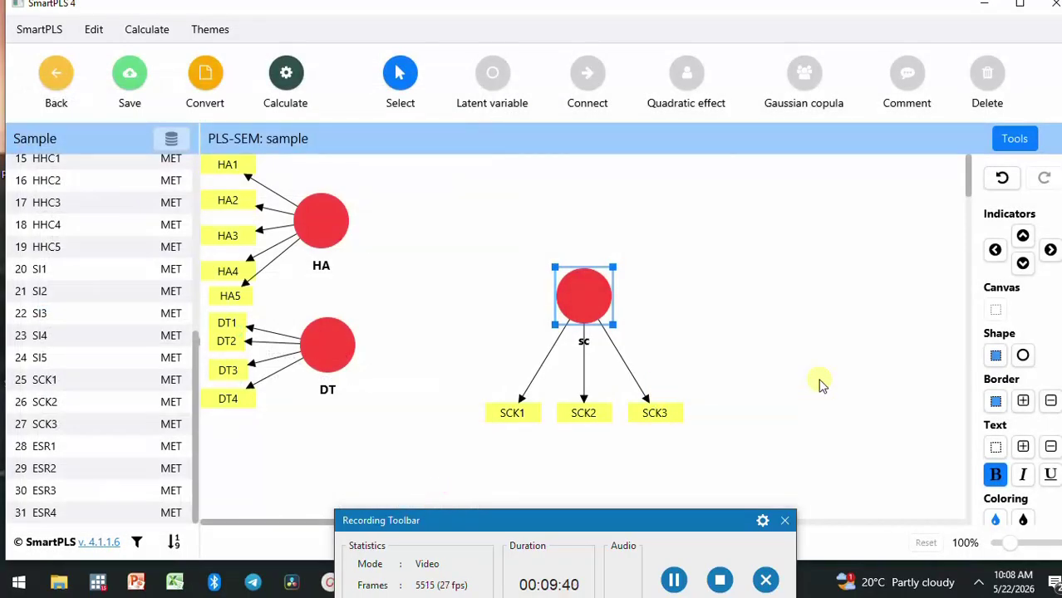
Step: Move the sc latent variable with its indicators slightly lower on the canvas
click(498, 87)
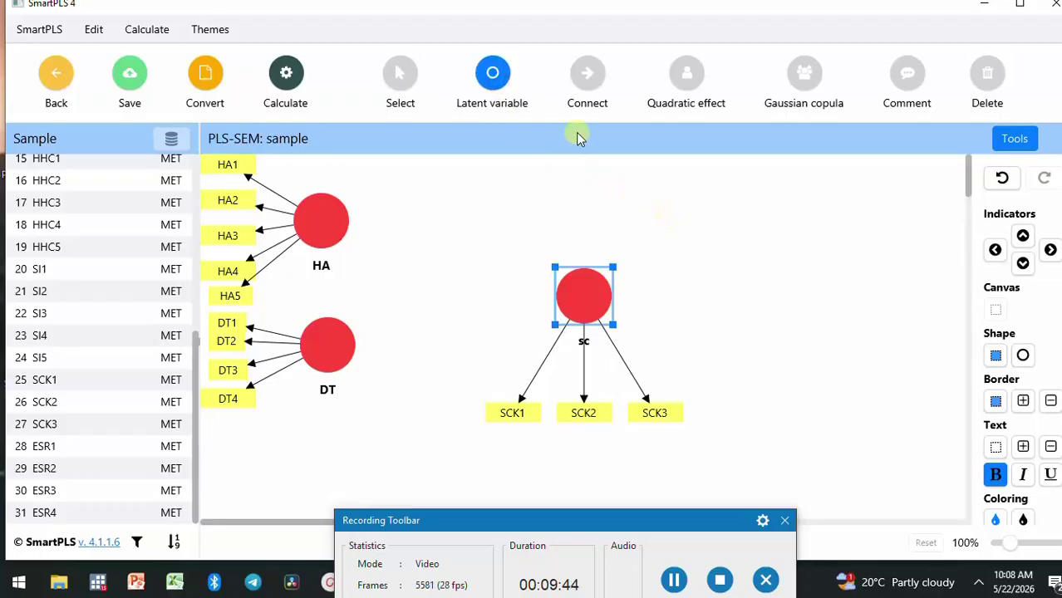
click(407, 83)
drag(585, 295, 586, 339)
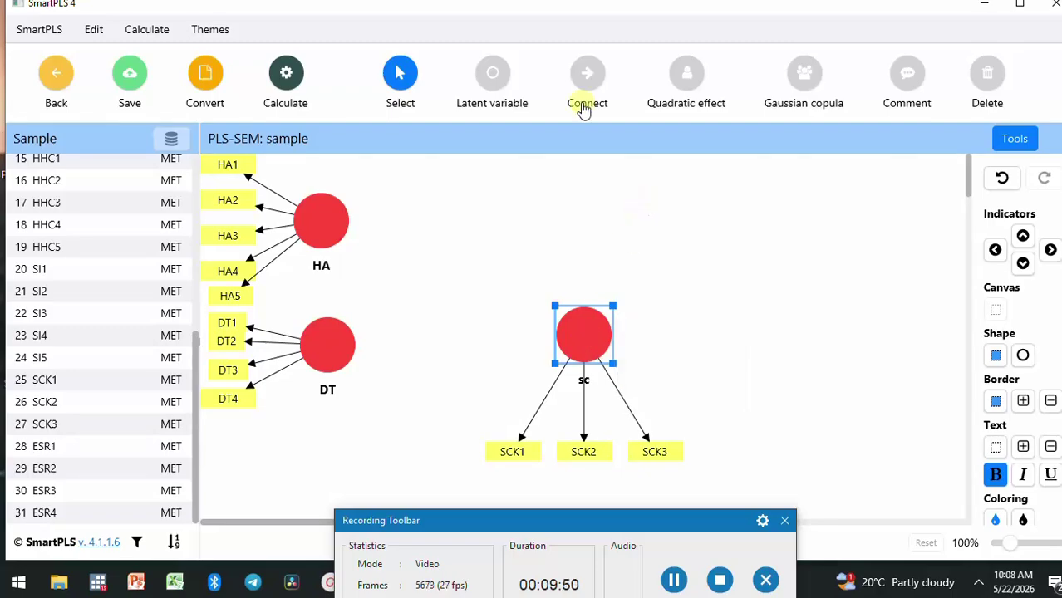
Step: Add a latent variable named ESR above and slightly to the right of sc
click(501, 86)
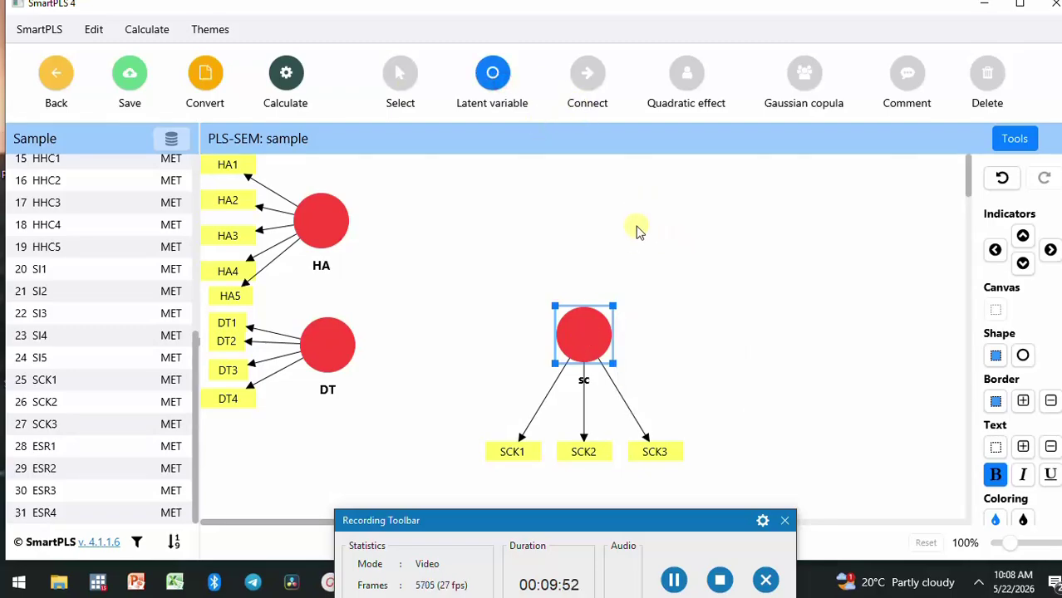
click(635, 225)
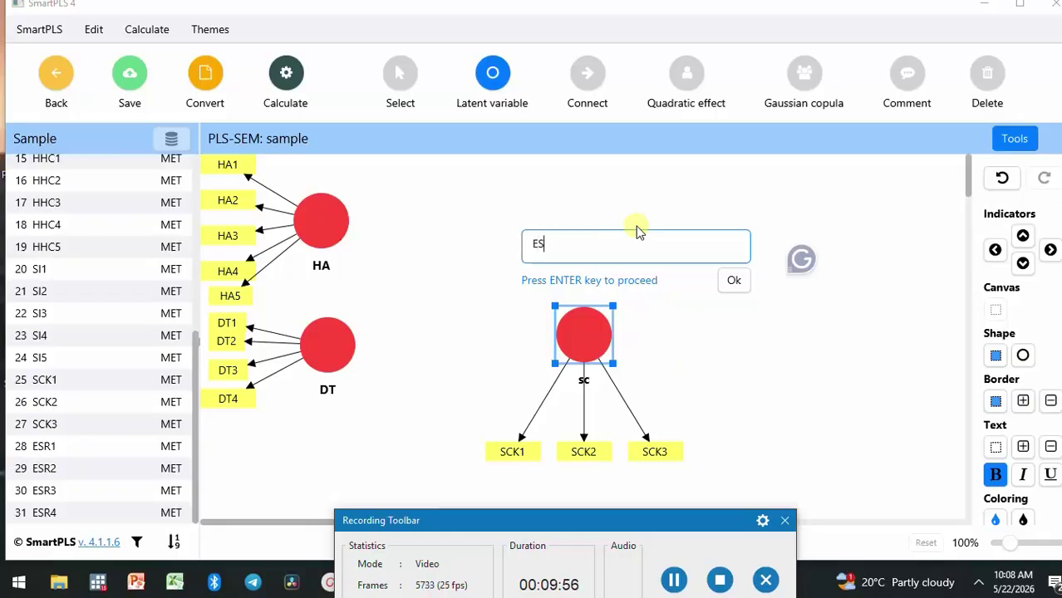
text(ESR)
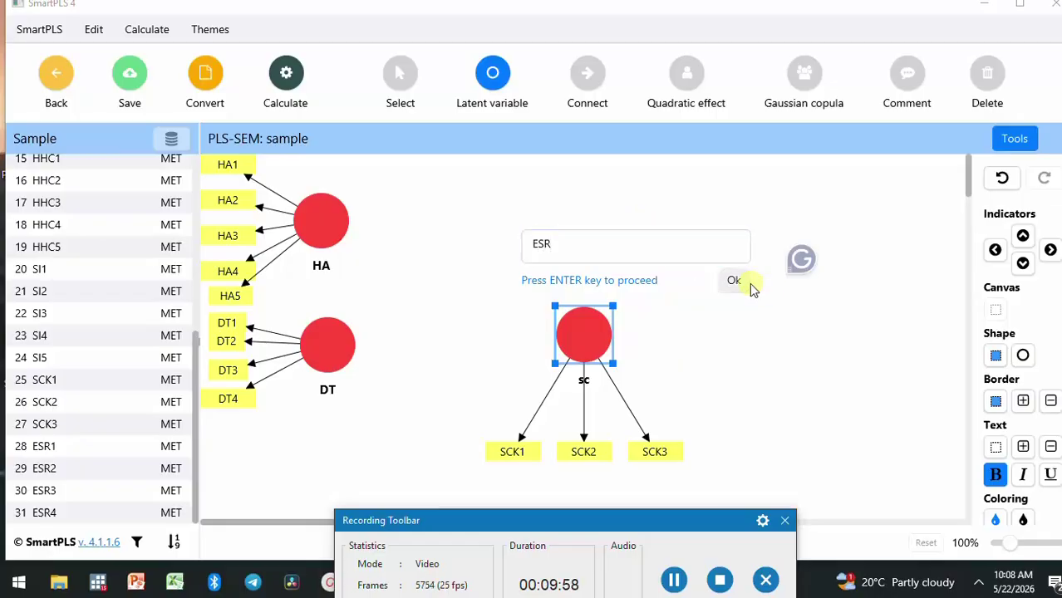
click(736, 281)
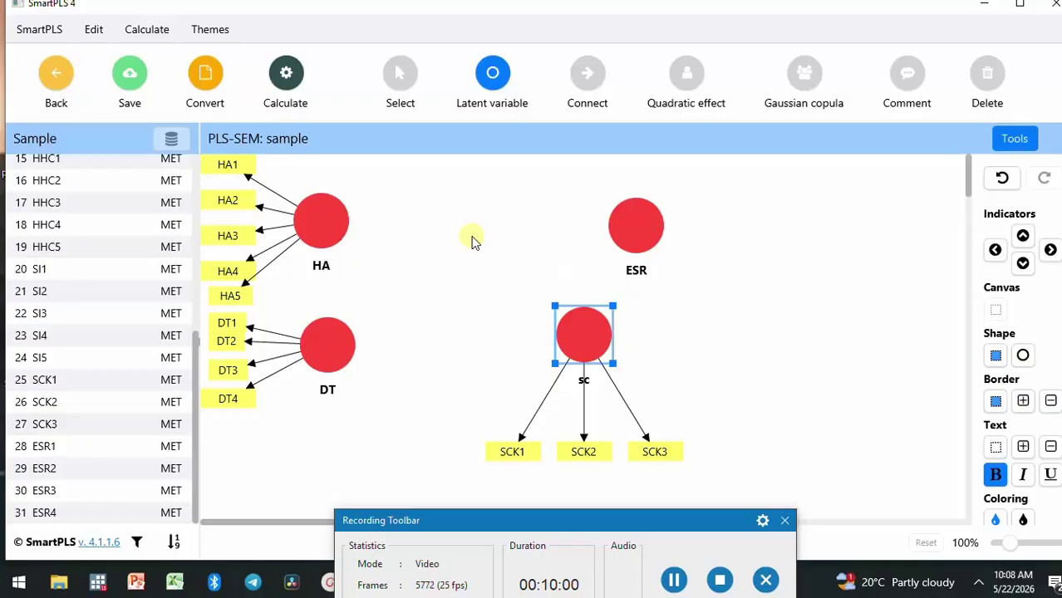
Step: Assign the indicators ESR1, ESR2, ESR3 and ESR4 to the ESR latent variable
click(56, 446)
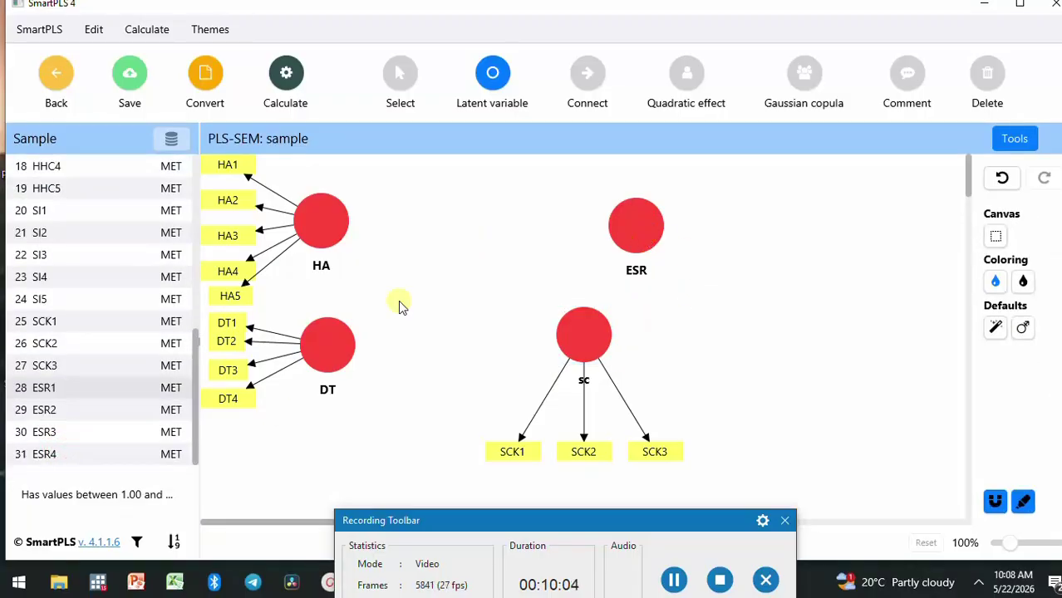
drag(50, 396, 647, 235)
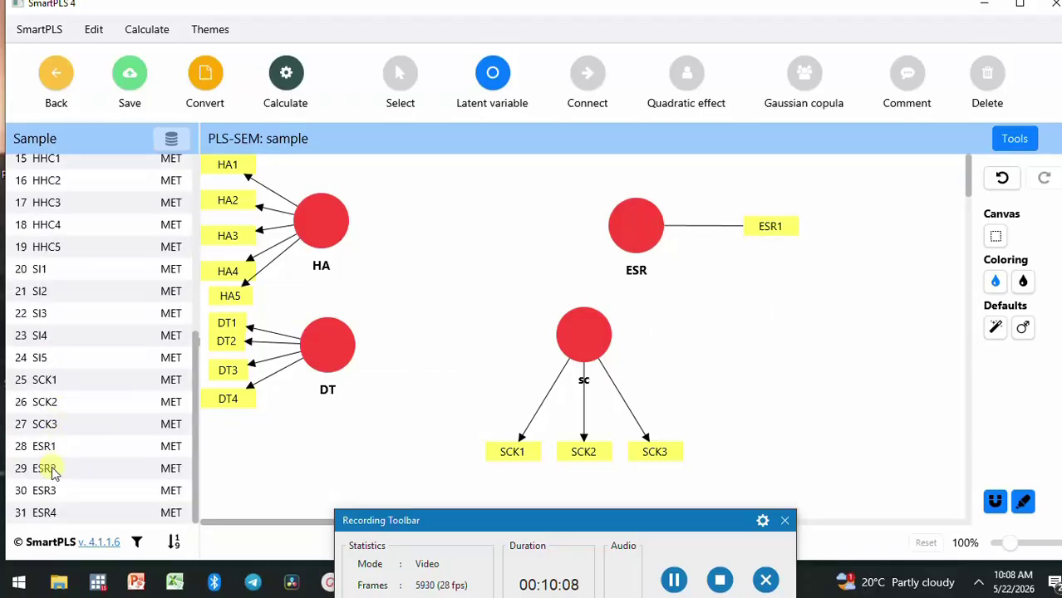
drag(51, 468, 634, 247)
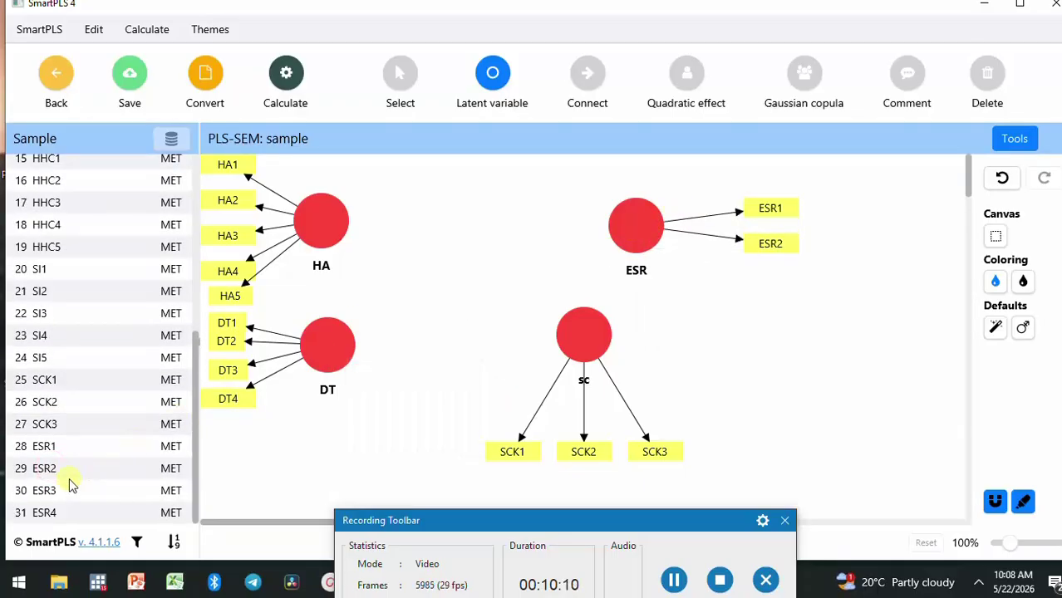
drag(61, 490, 642, 230)
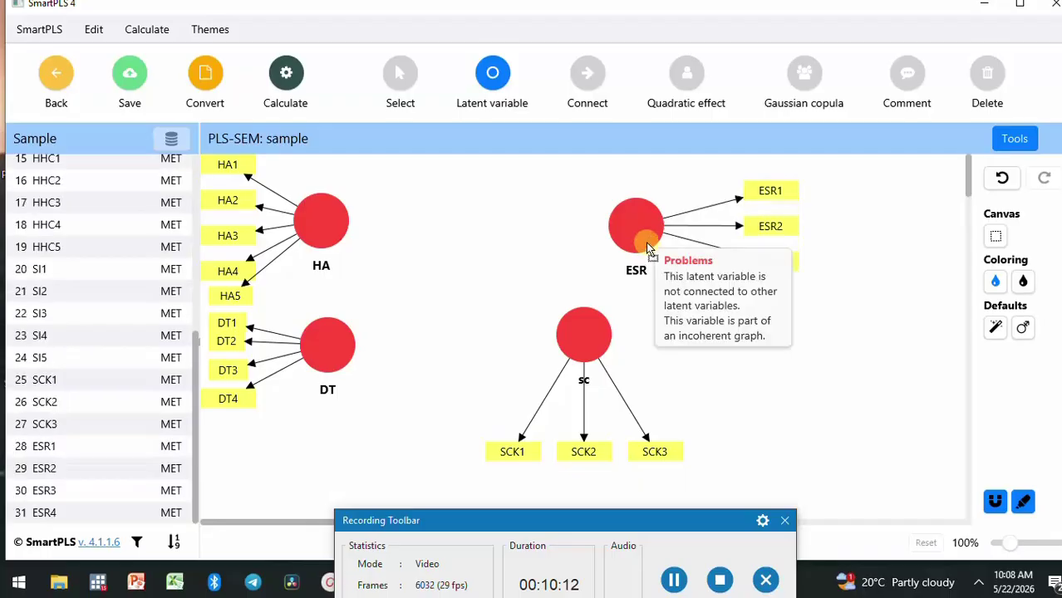
drag(49, 515, 653, 242)
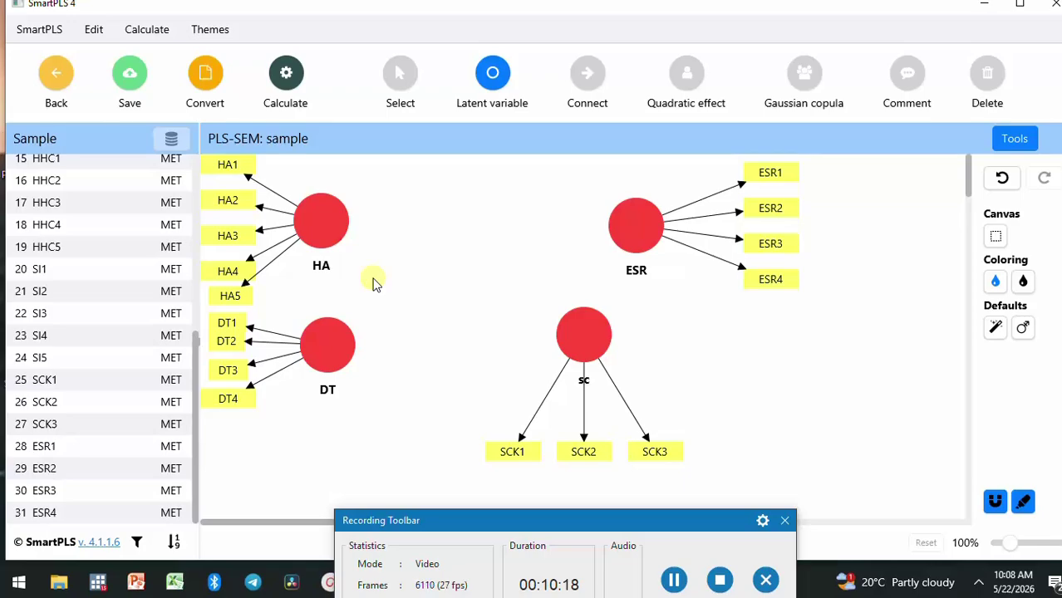
Step: Connect HA and DT each to both ESR and sc, and connect sc to ESR
scroll(372, 283, down, 1)
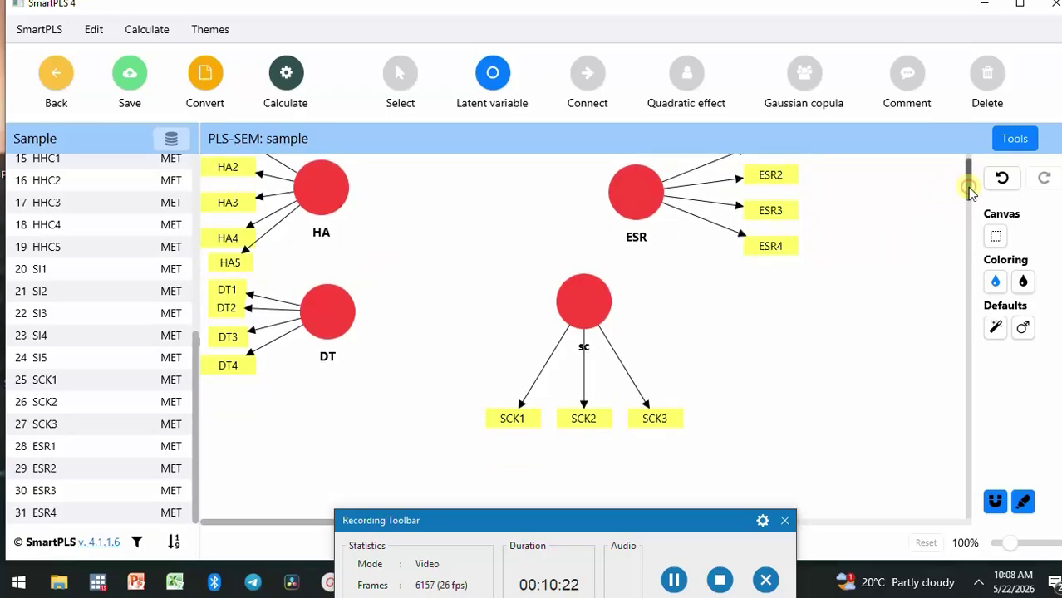
scroll(967, 185, up, 1)
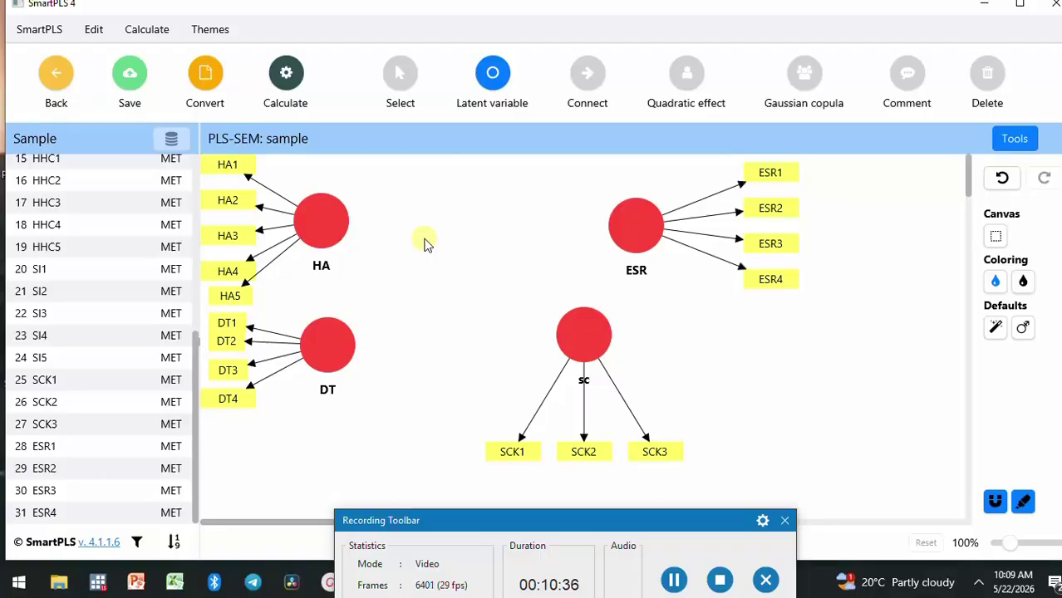
click(588, 83)
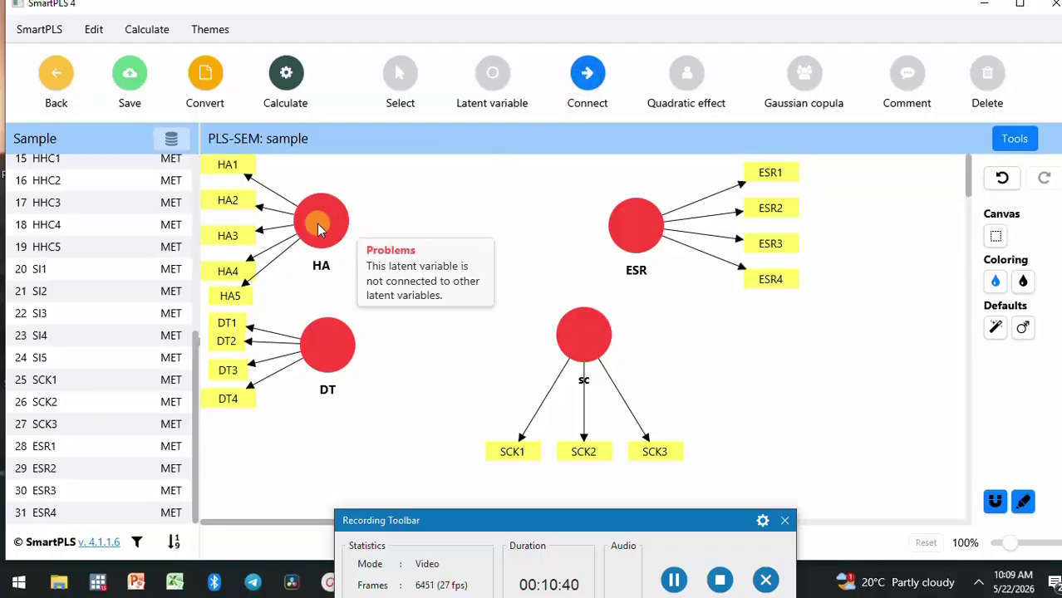
drag(318, 230, 616, 231)
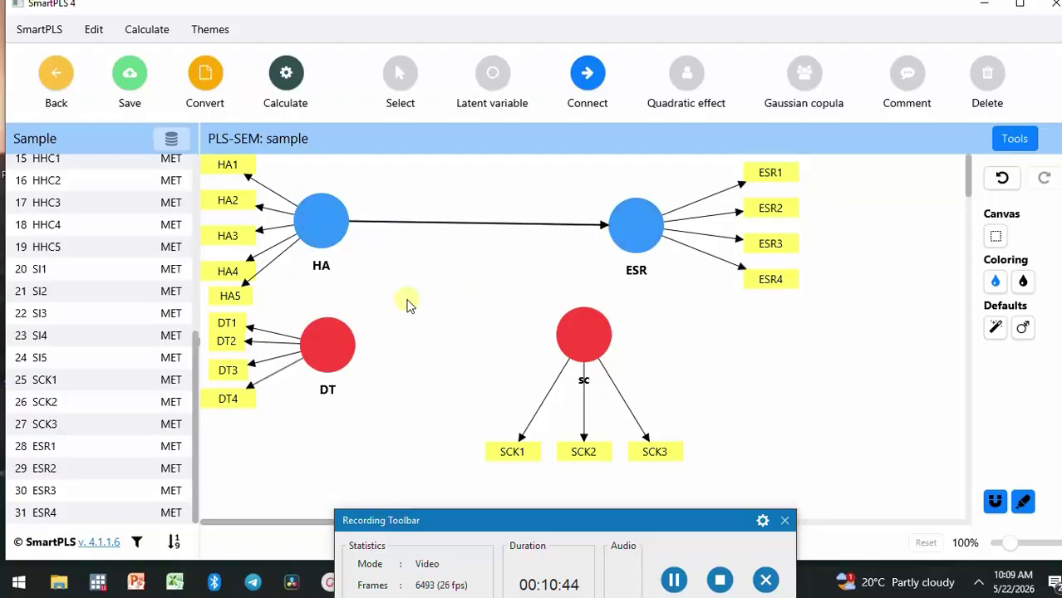
drag(341, 341, 615, 232)
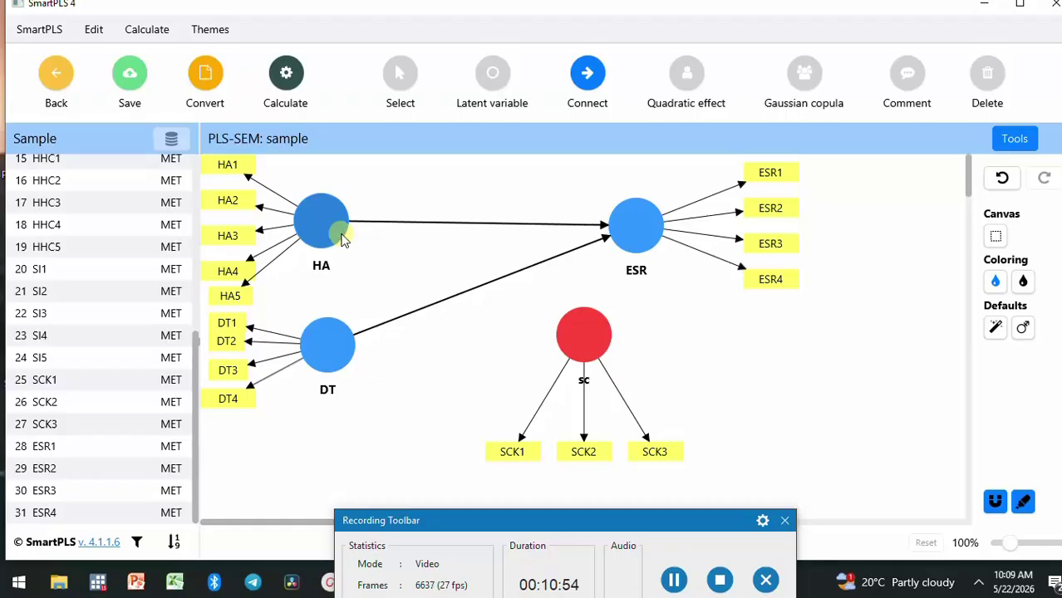
drag(340, 232, 568, 333)
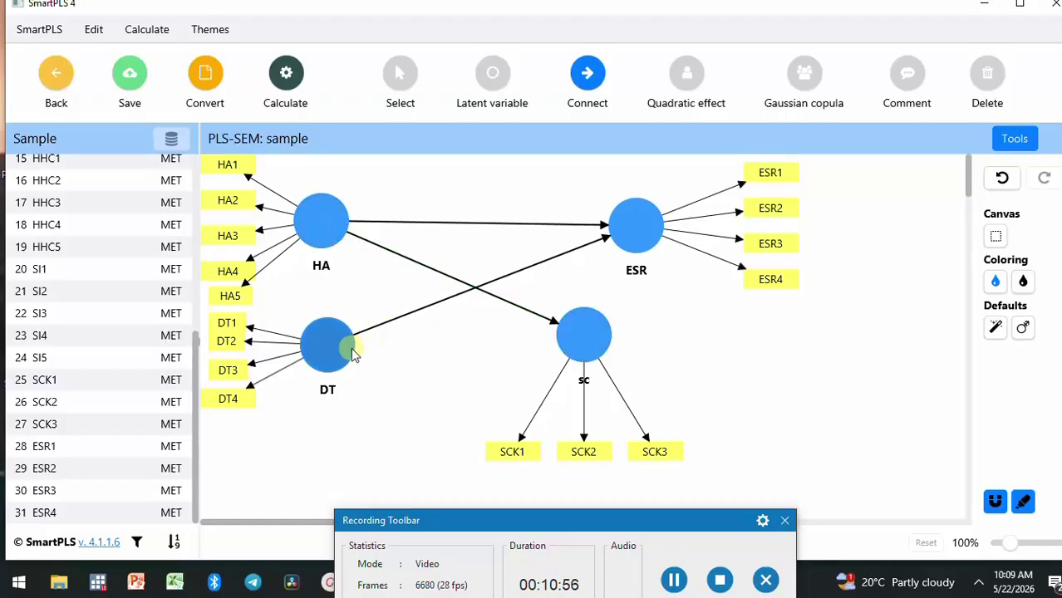
drag(349, 348, 625, 245)
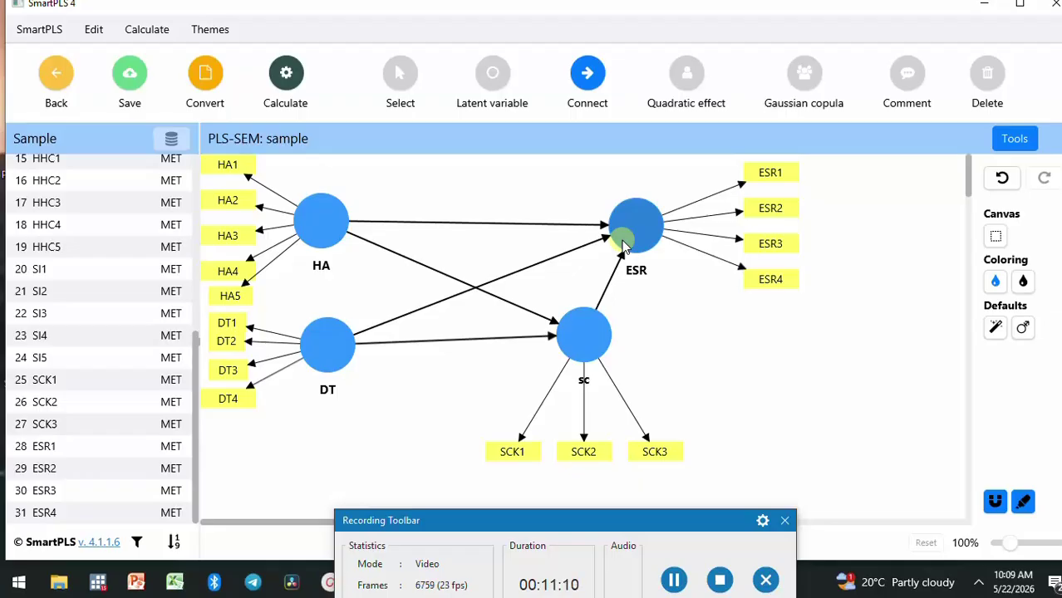
Step: Run the PLS-SEM algorithm with the Path weighting scheme, standardized results and default initial weights, opening the report
click(302, 97)
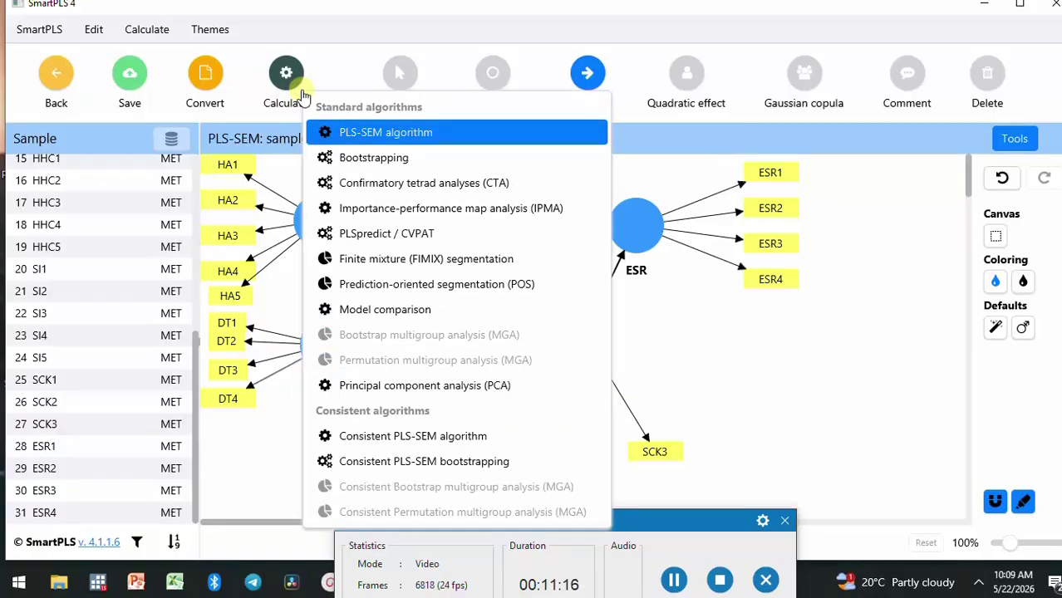
click(432, 135)
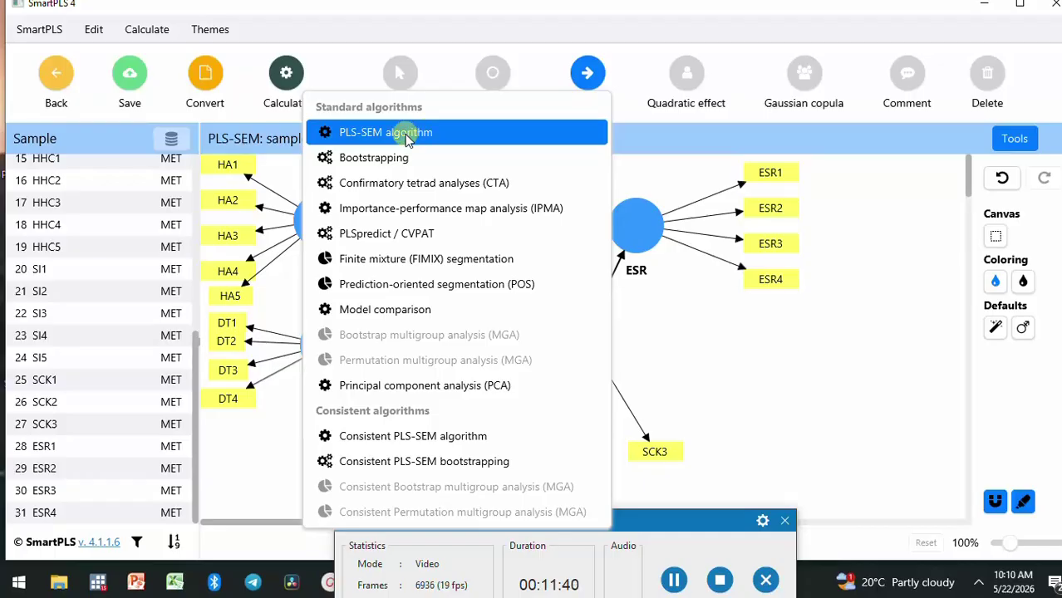
click(407, 135)
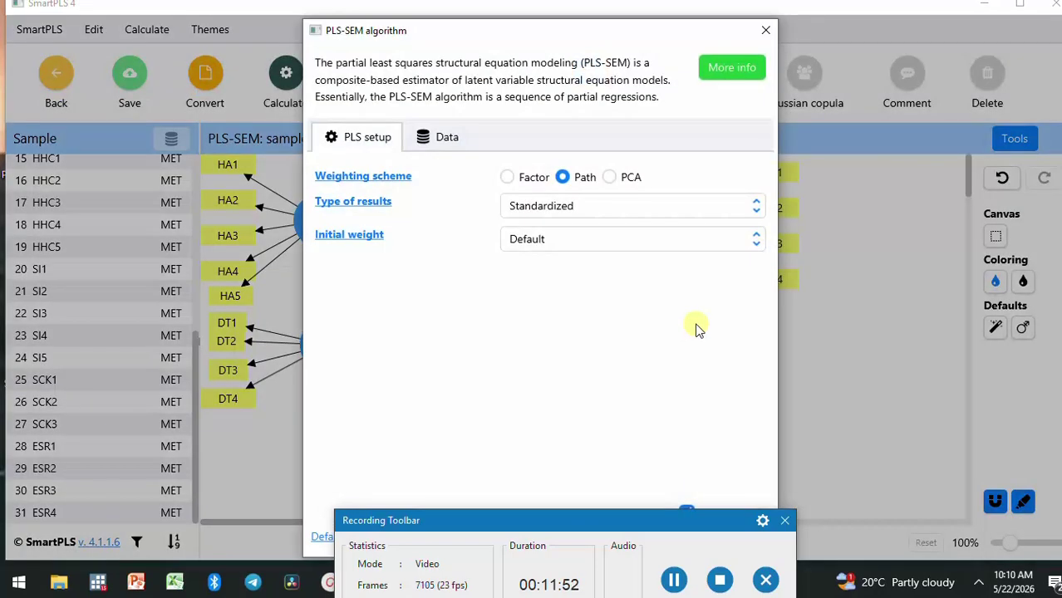
drag(557, 519, 1002, 440)
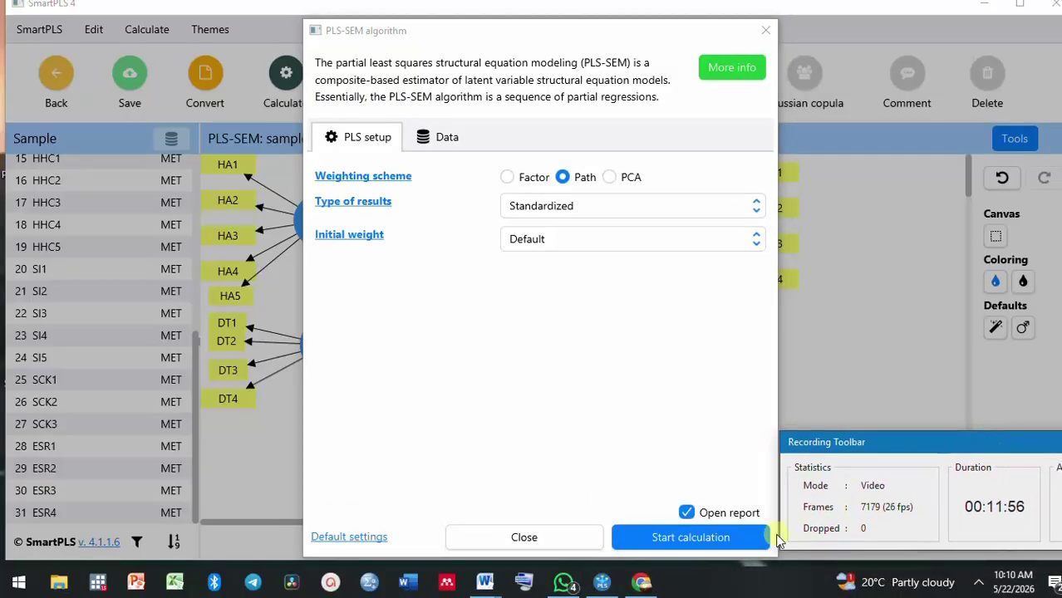
click(693, 540)
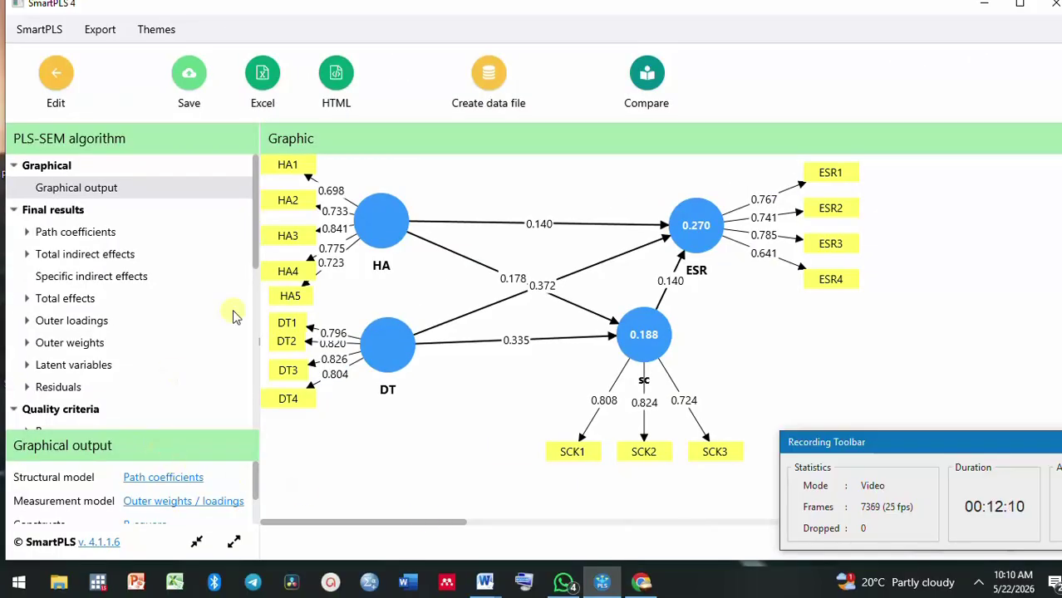
Step: Examine the R-square overview and the f-square matrix in the report's quality criteria
drag(256, 256, 251, 297)
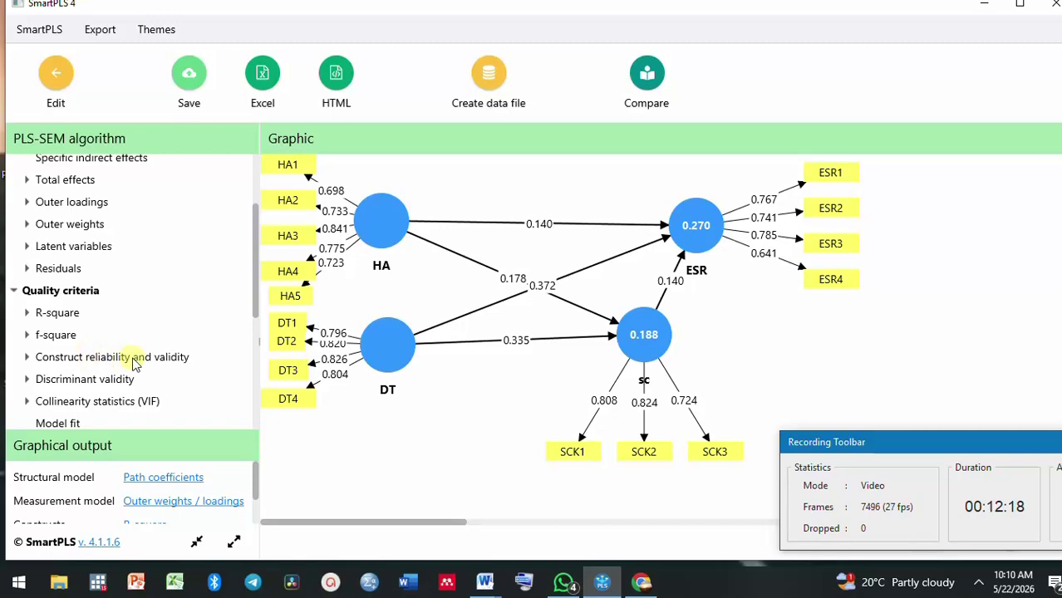
click(58, 313)
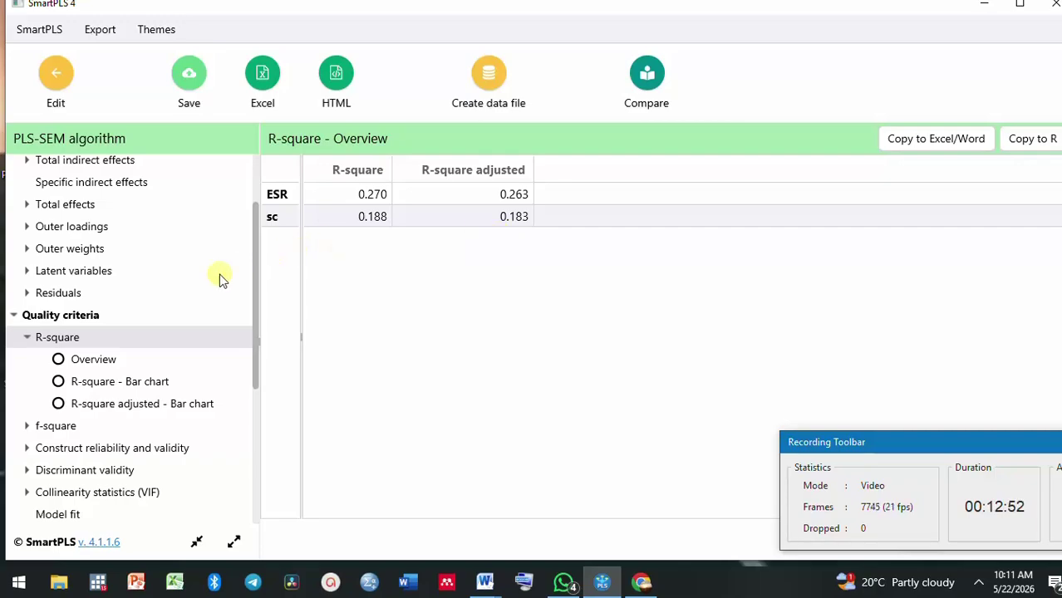
click(68, 426)
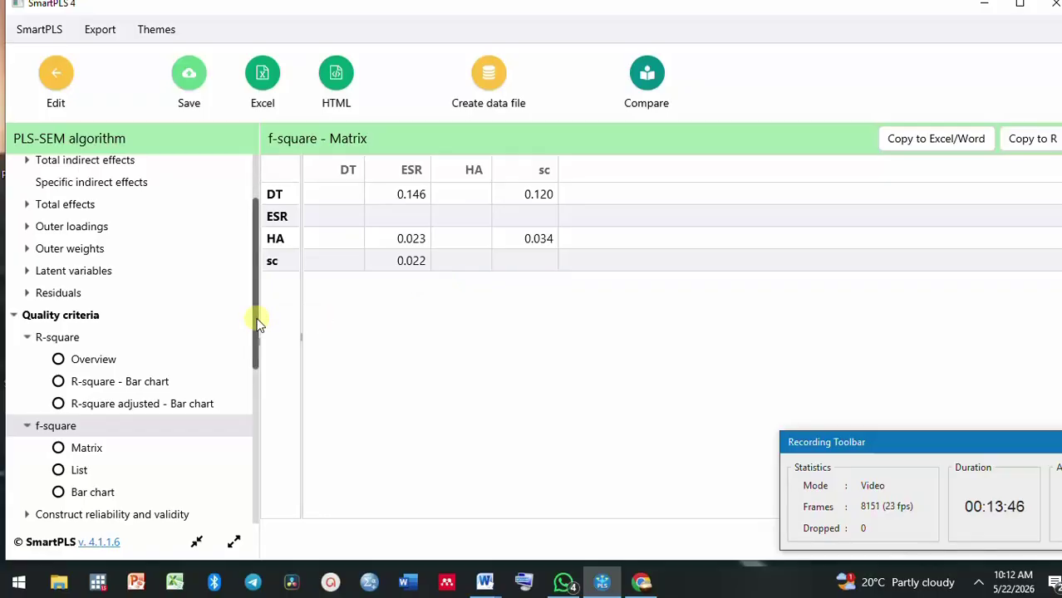
Step: Examine the construct reliability and validity overview and the heterotrait-monotrait ratio (HTMT) matrix for discriminant validity
drag(256, 323, 236, 396)
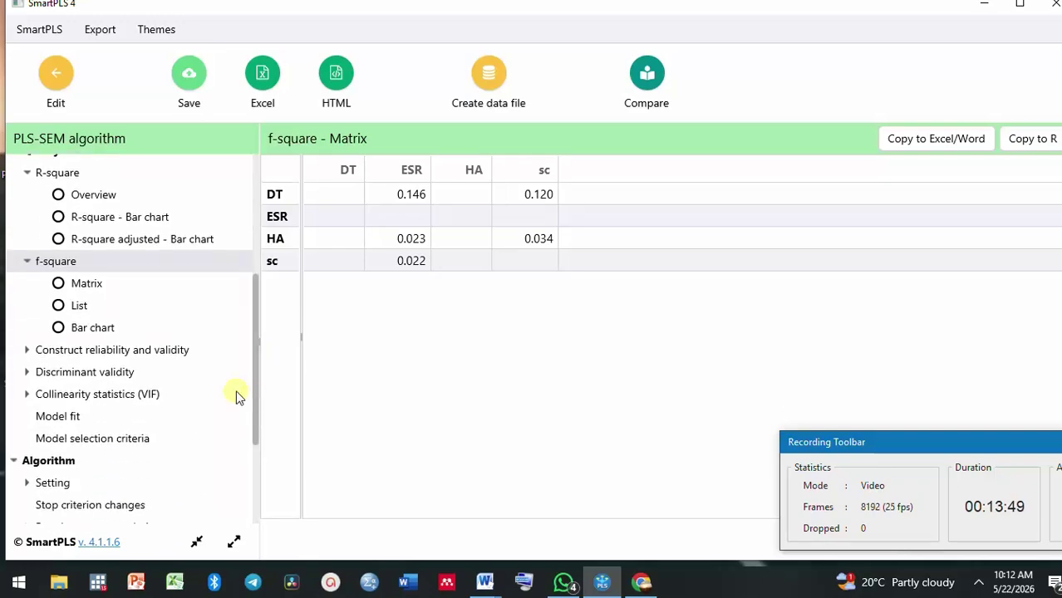
click(149, 353)
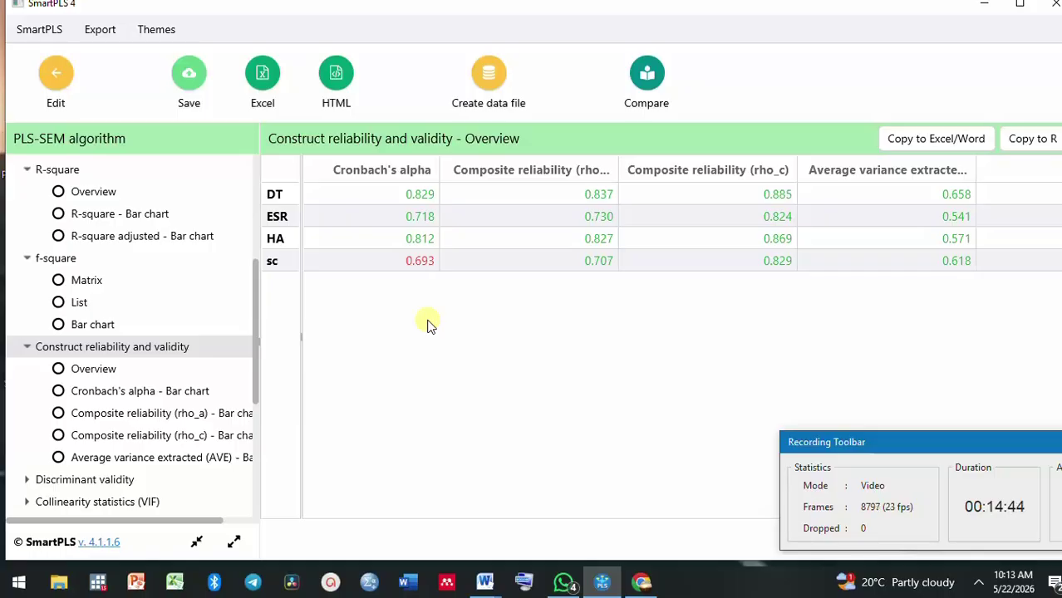
drag(254, 346, 254, 391)
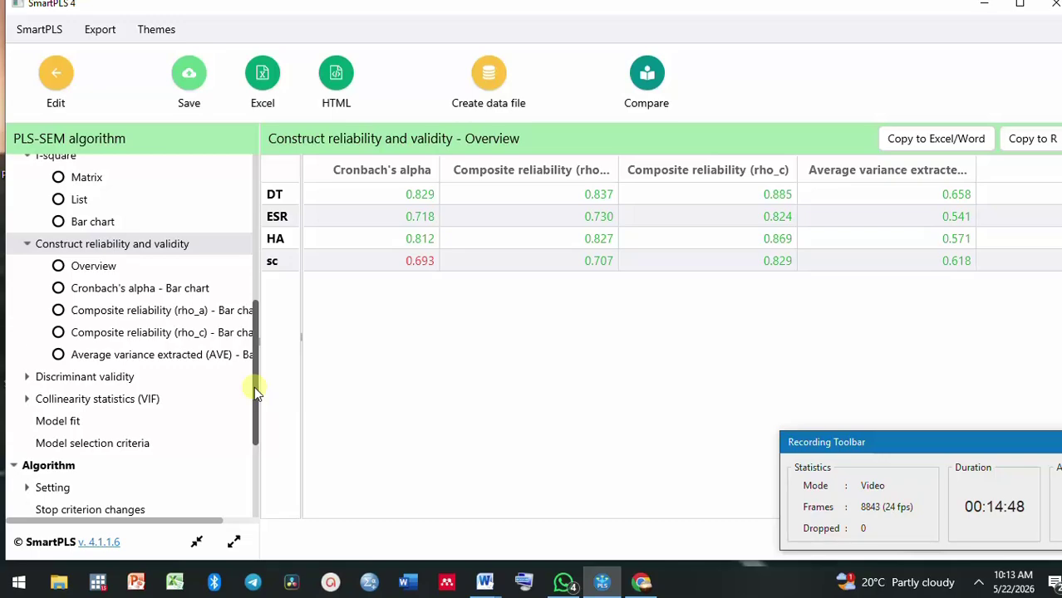
click(93, 378)
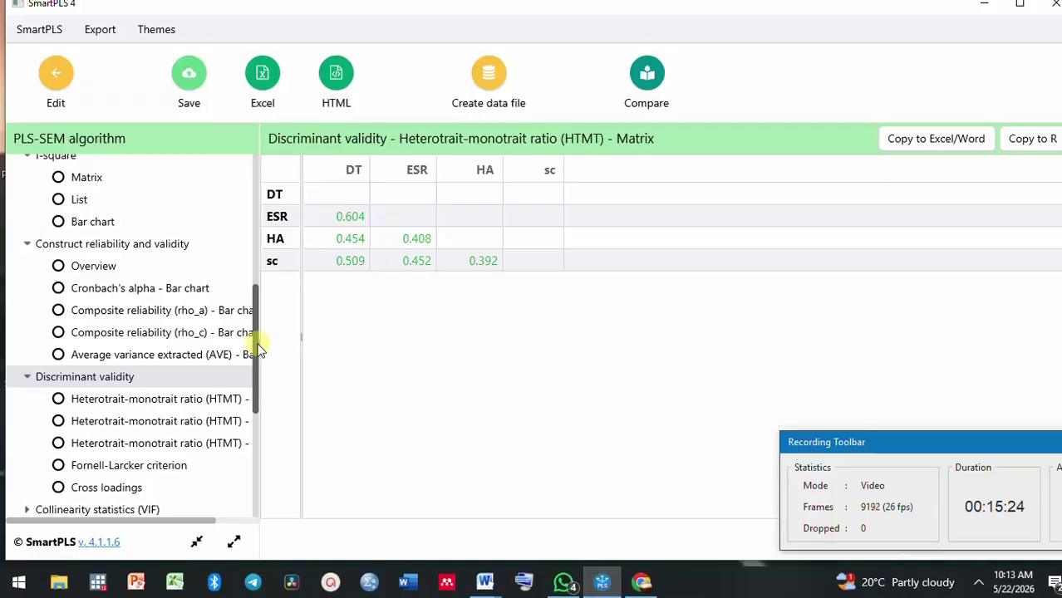
drag(255, 339, 258, 361)
scroll(257, 361, down, 2)
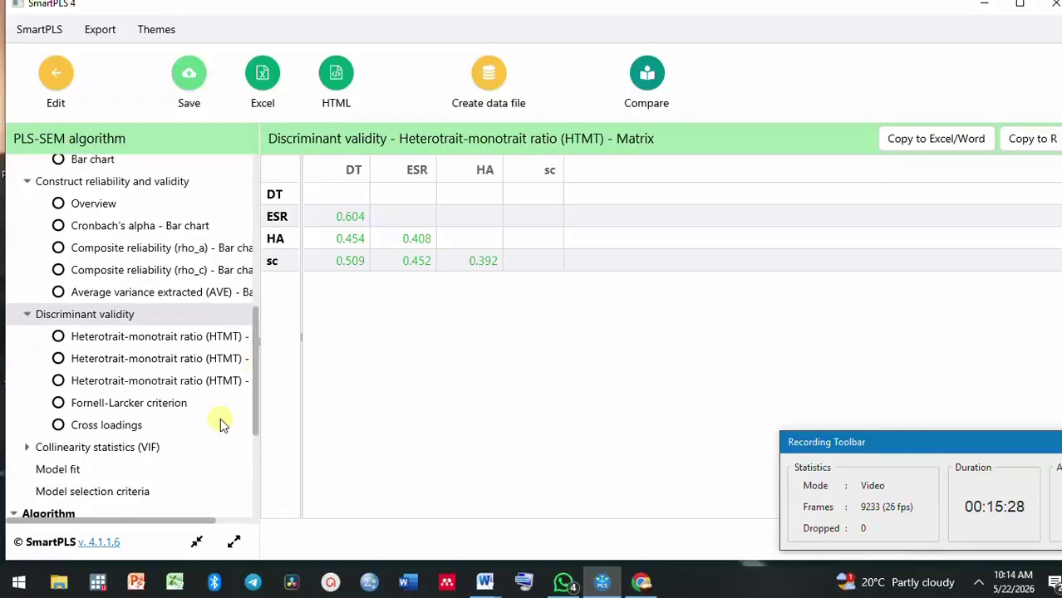
Step: Examine the Fornell-Larcker criterion and the collinearity statistics (VIF) list for the outer model
click(158, 407)
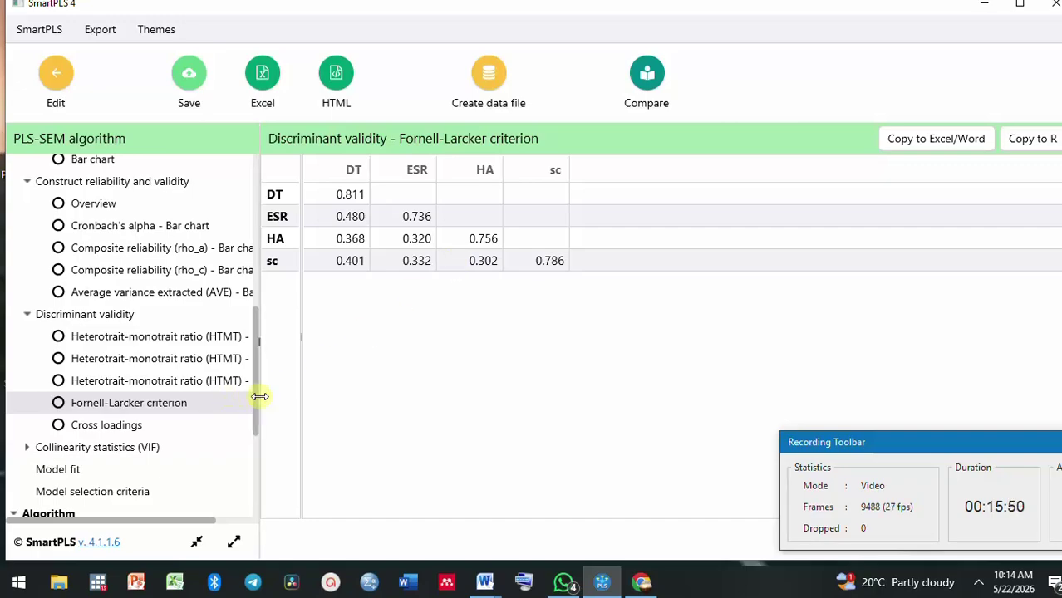
drag(255, 402, 253, 443)
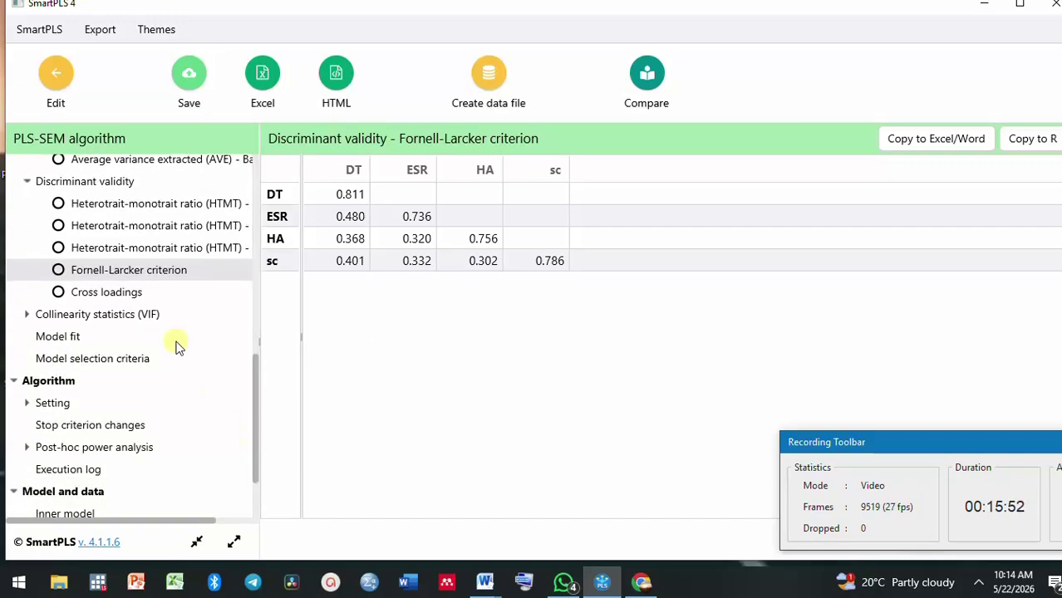
click(133, 318)
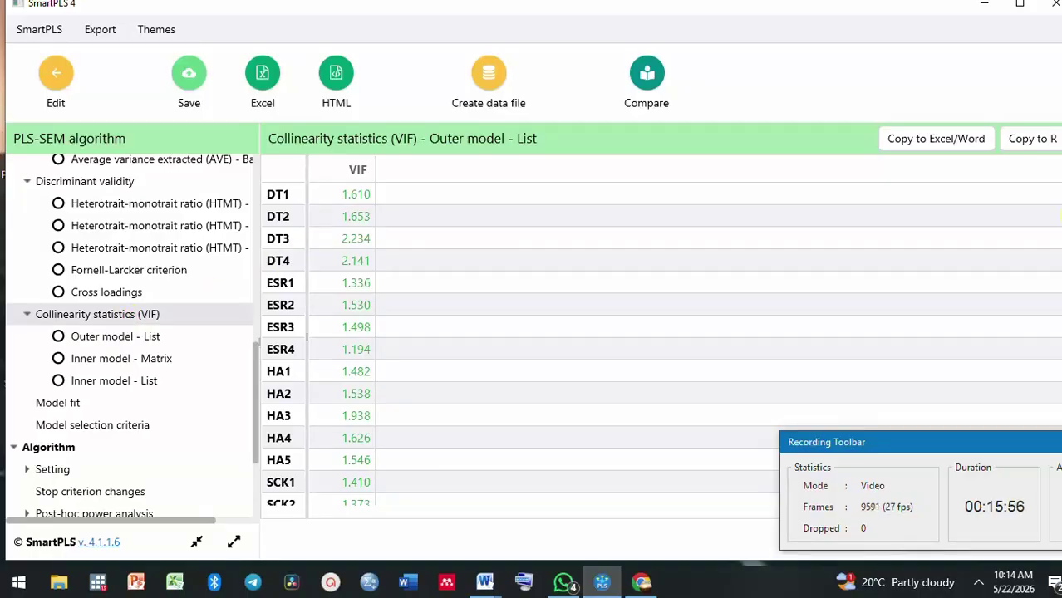
scroll(1058, 216, down, 1)
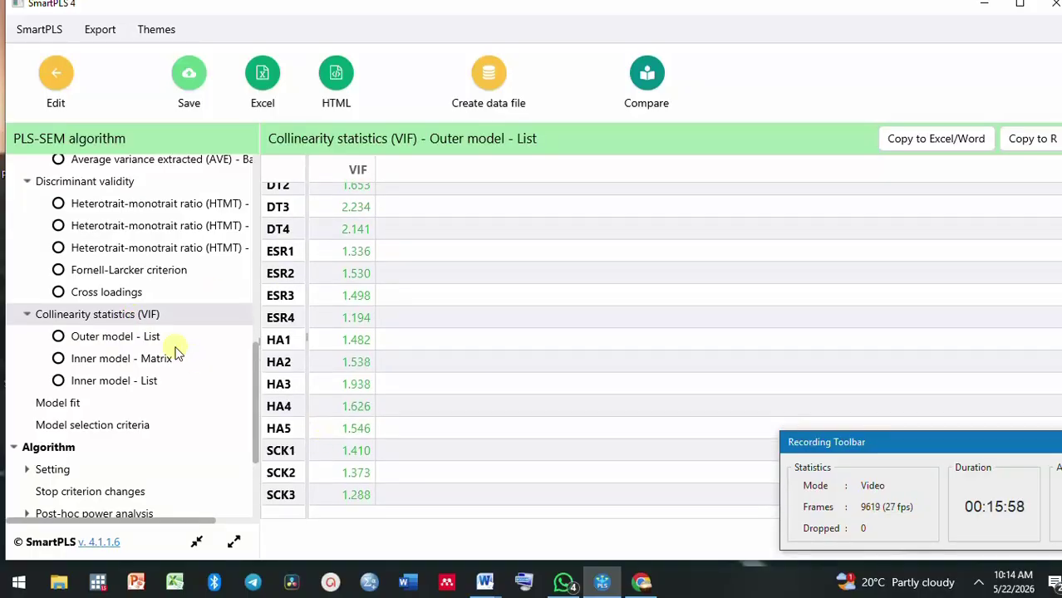
Step: Examine the cross loadings table under discriminant validity for all indicators
click(129, 293)
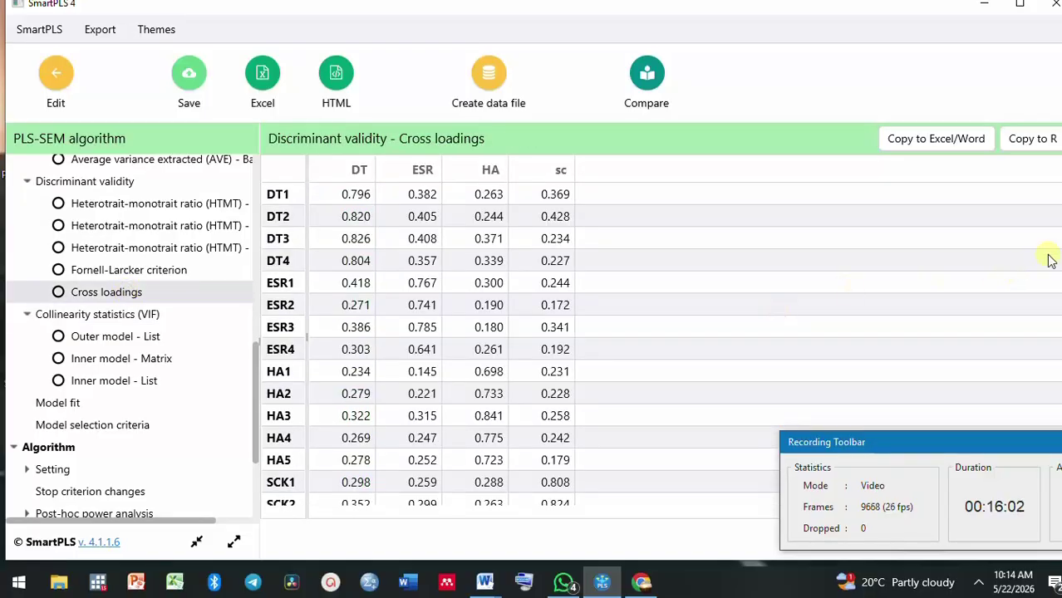
scroll(1057, 243, down, 1)
scroll(1057, 241, up, 1)
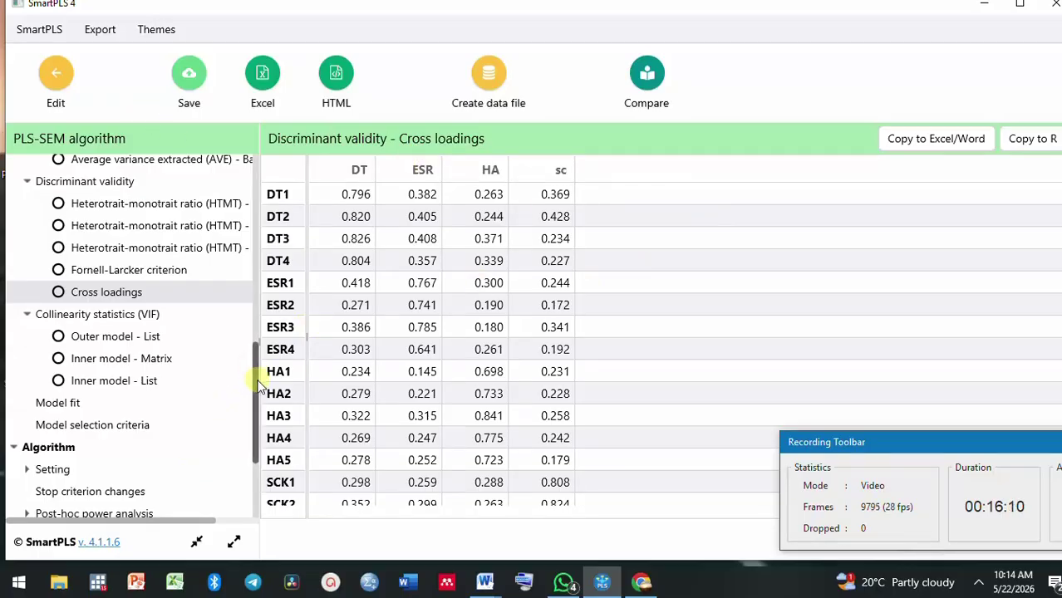
Step: Copy the R-square overview table for Excel/Word and bring up the construct reliability and validity overview
drag(256, 382, 259, 256)
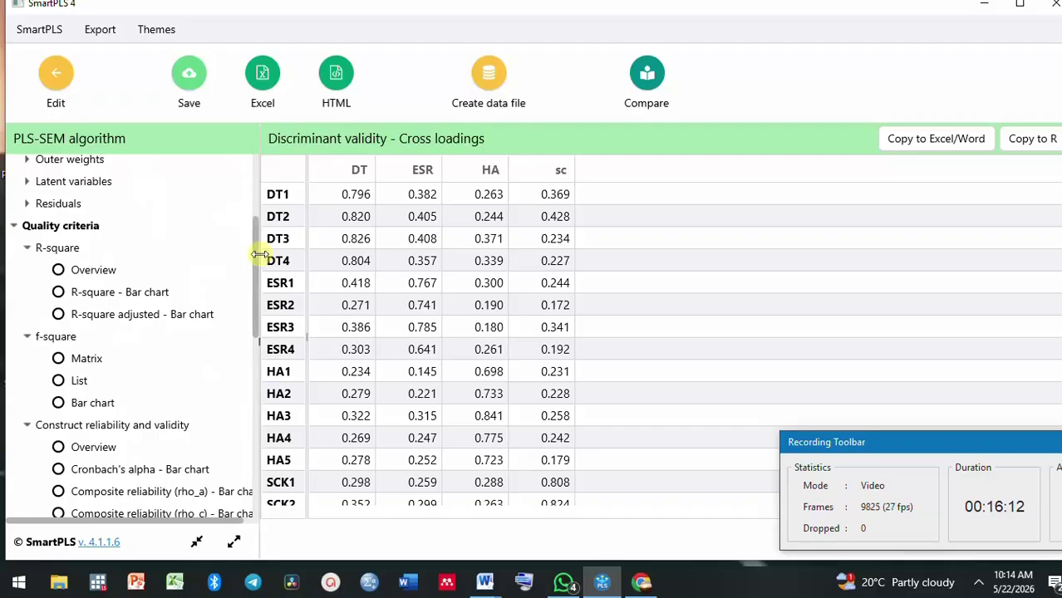
click(52, 251)
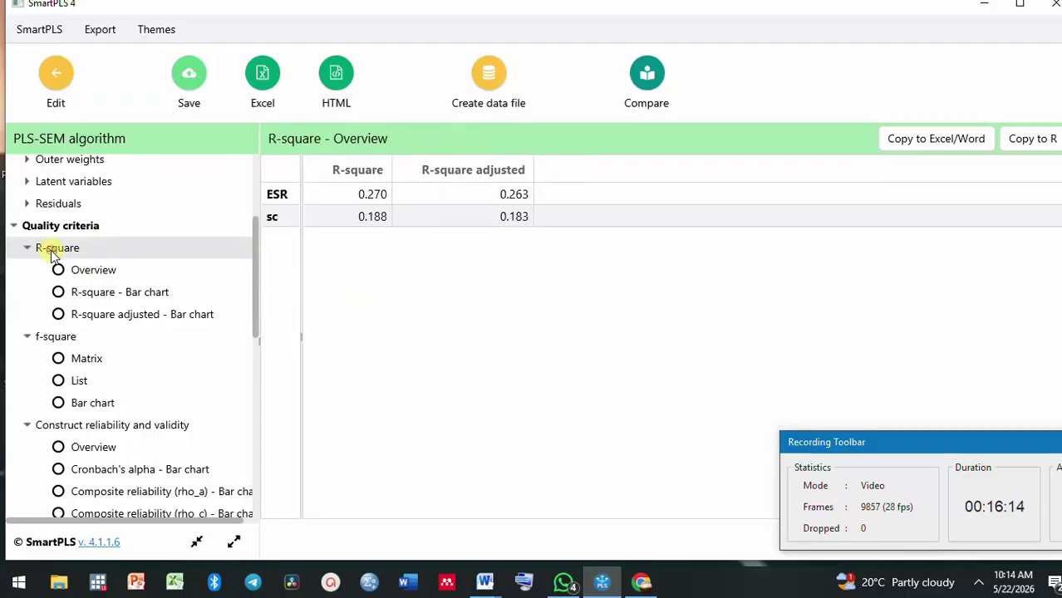
click(917, 140)
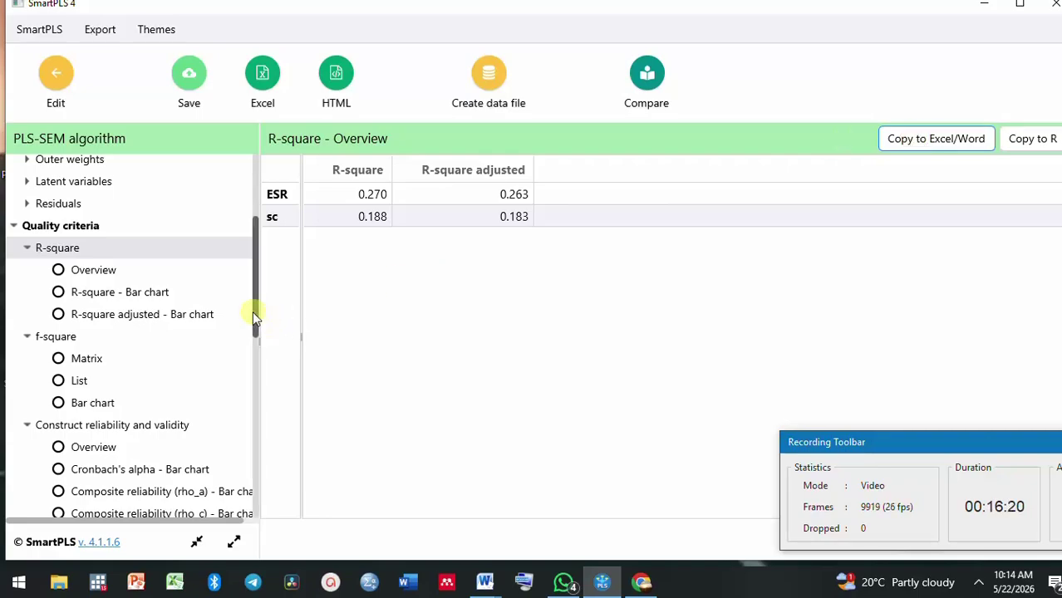
drag(253, 312, 248, 388)
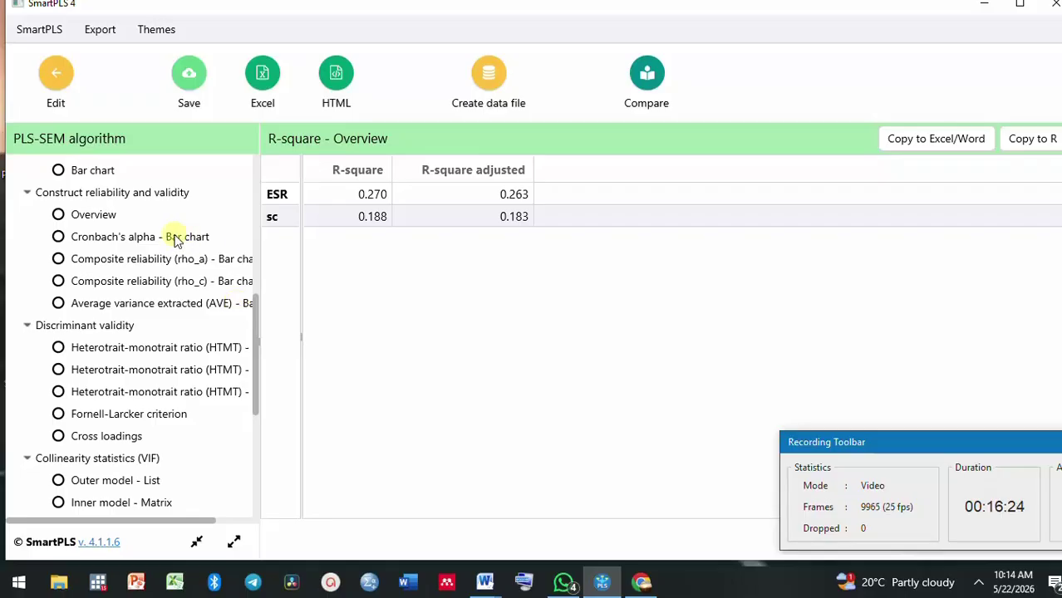
click(123, 194)
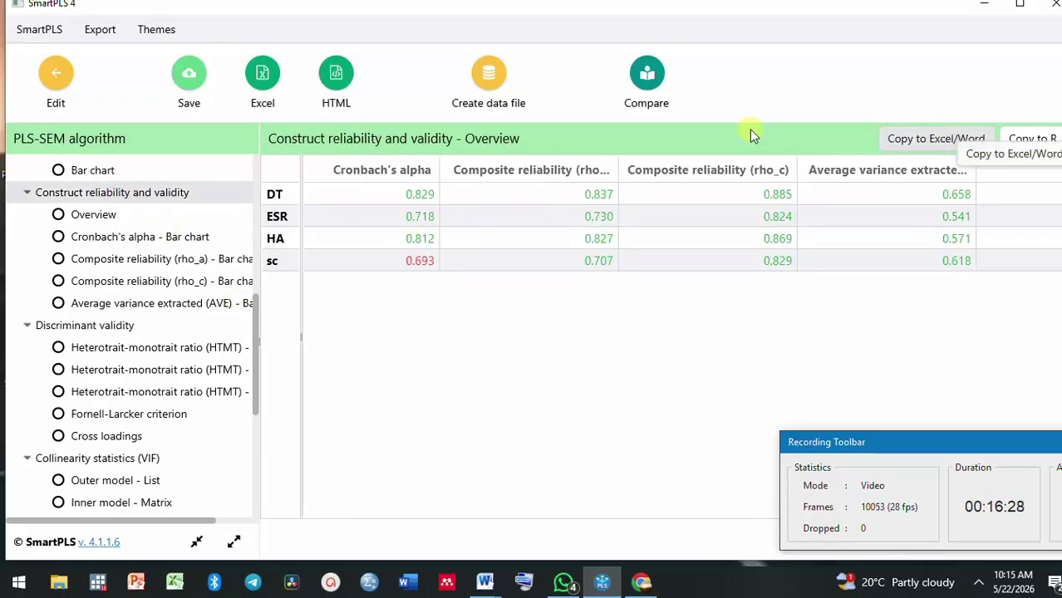
Step: Run bootstrapping on the model with 5000 subsamples, percentile bootstrap, two-tailed test, 0.05 significance level and fixed seed, and open the full report
click(47, 78)
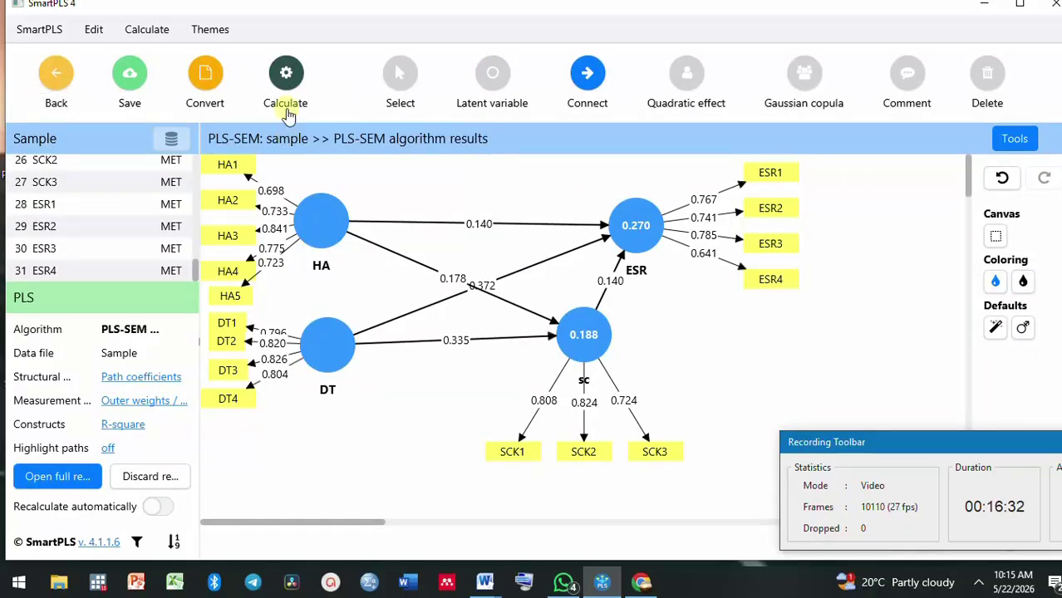
click(285, 94)
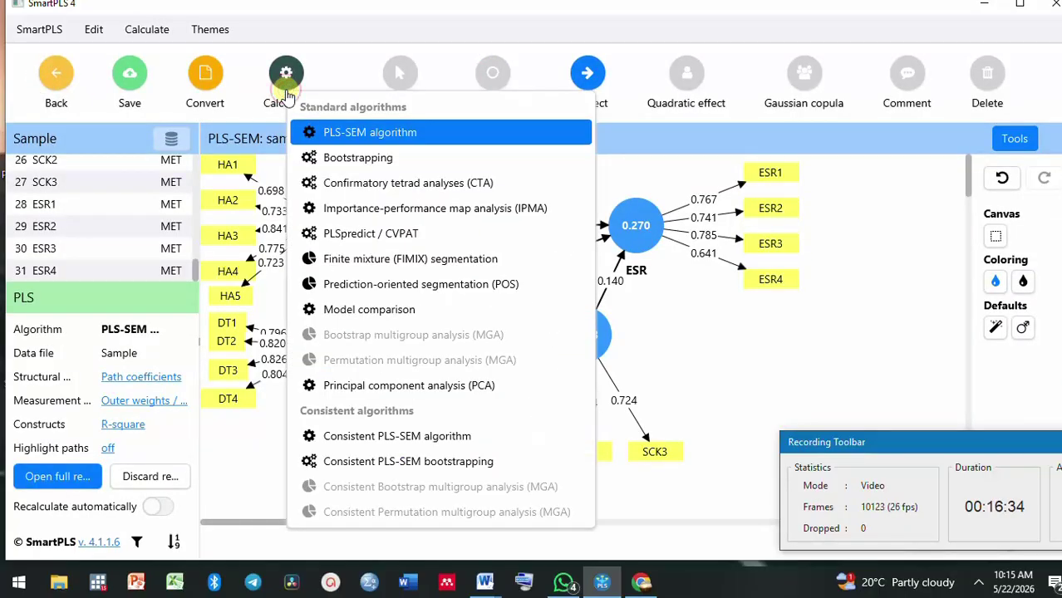
click(378, 158)
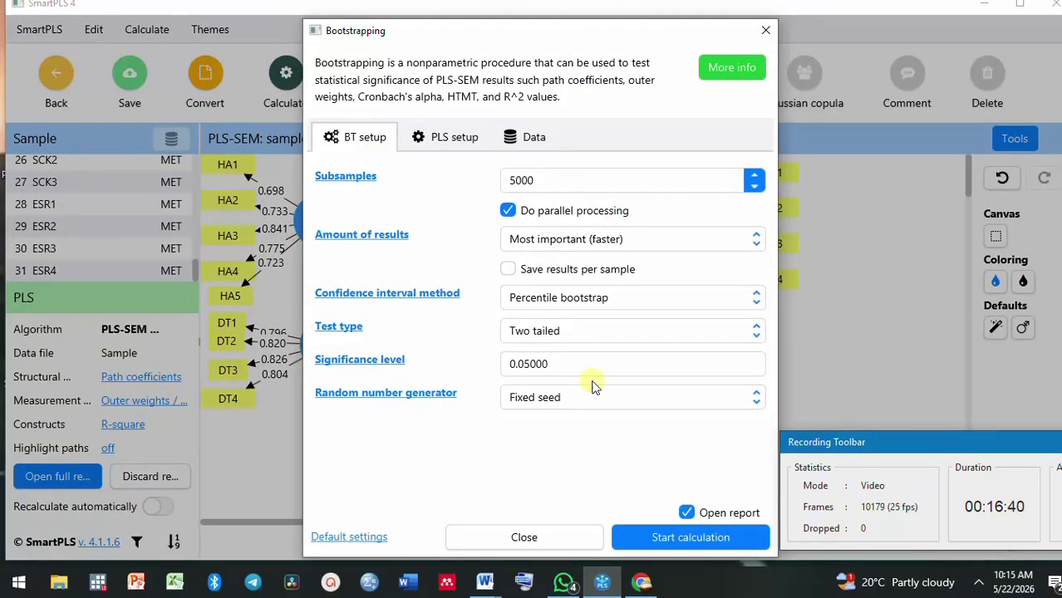
click(664, 540)
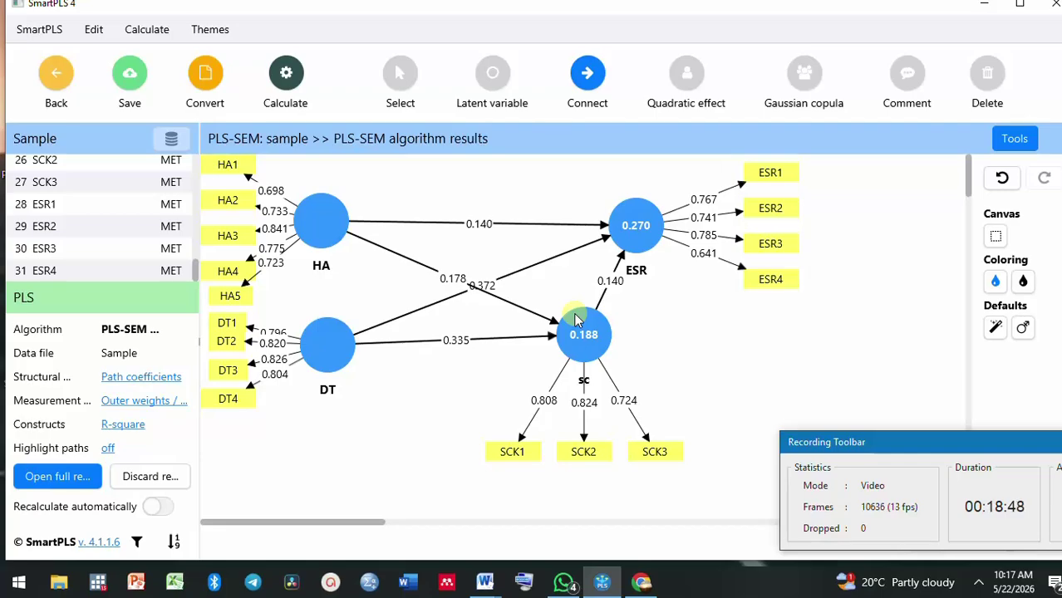
click(49, 484)
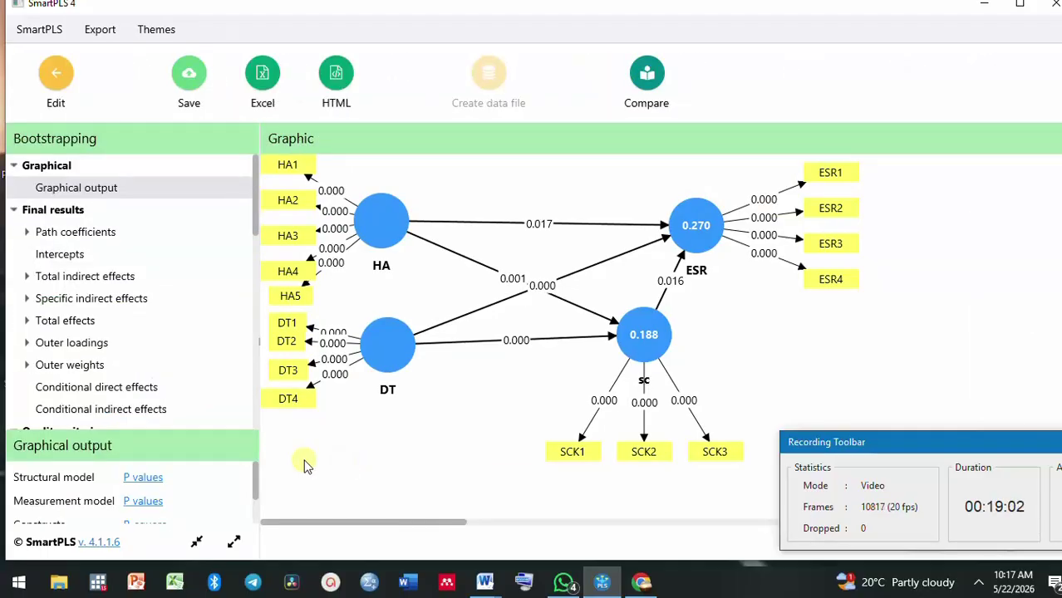
Step: Set the bootstrapping graphic to show path coefficients and p values for the structural model and R-square adjusted for the constructs
mouse_move(254, 455)
mouse_down()
mouse_move(255, 505)
mouse_move(261, 474)
mouse_up()
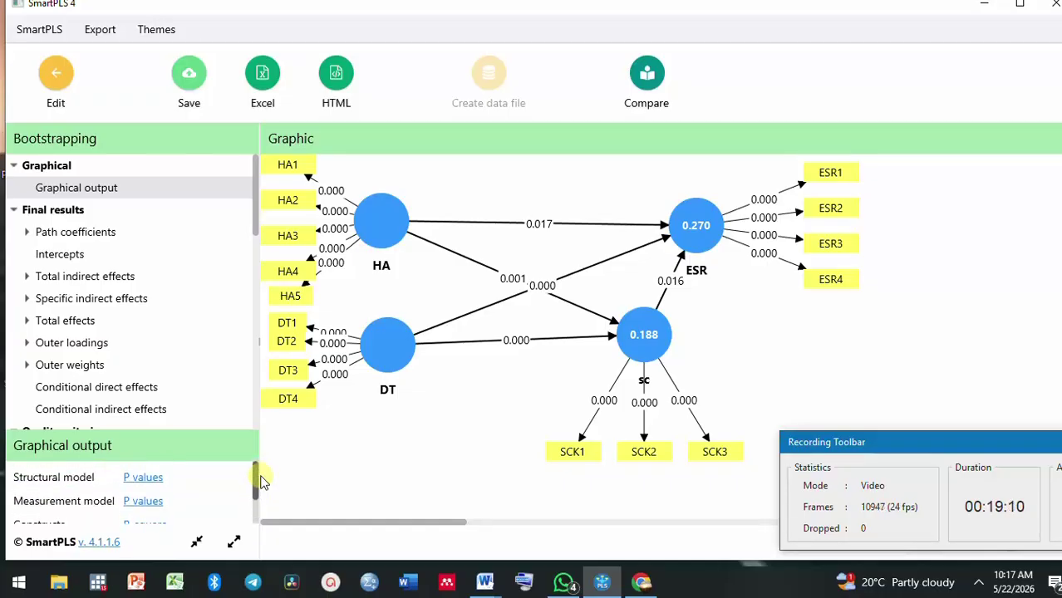
click(149, 480)
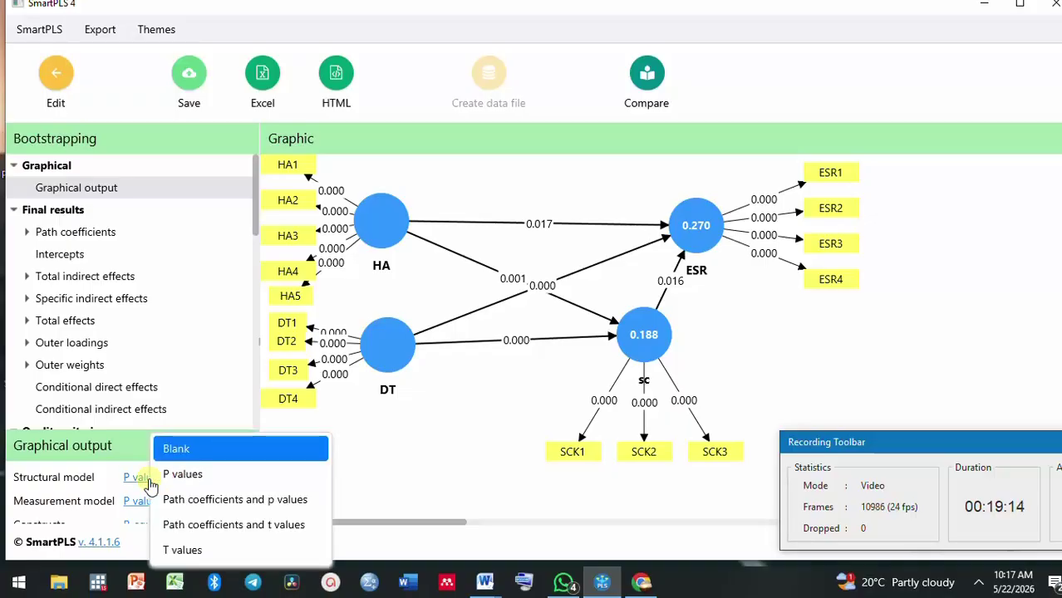
click(239, 505)
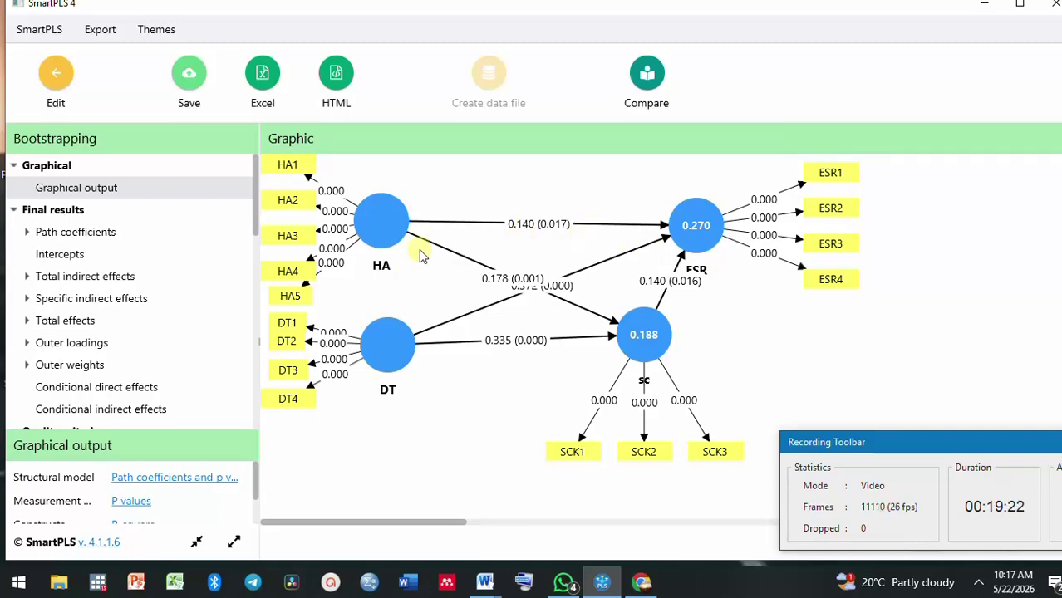
mouse_move(630, 341)
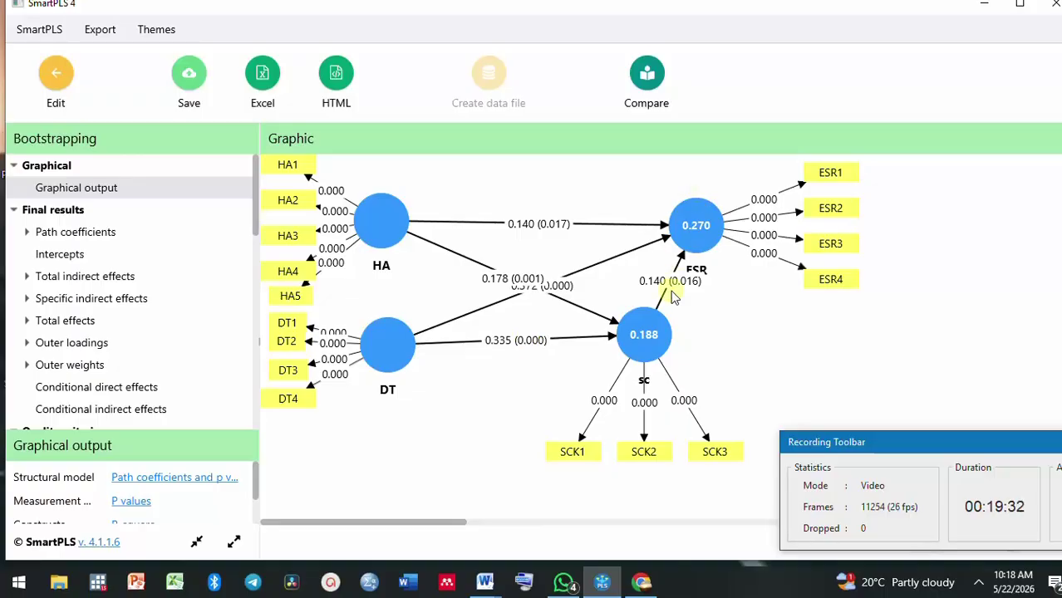
scroll(257, 473, down, 2)
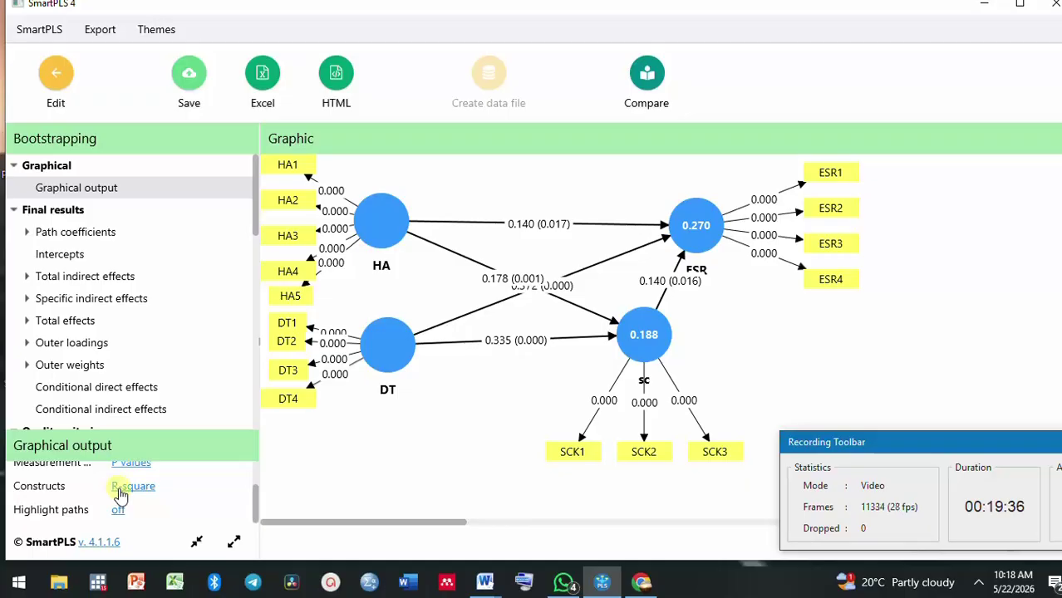
click(116, 488)
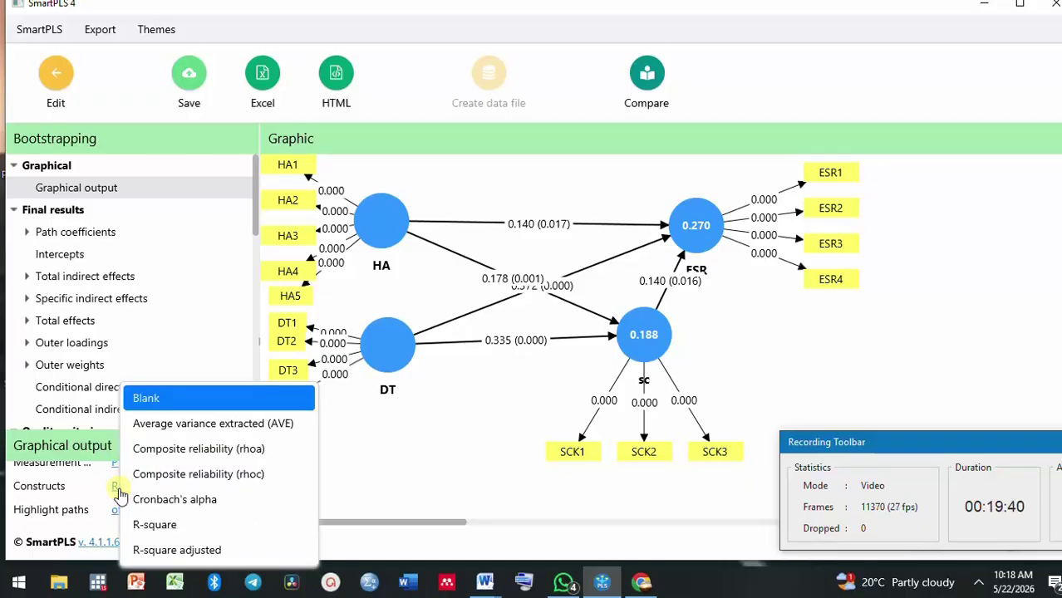
click(184, 547)
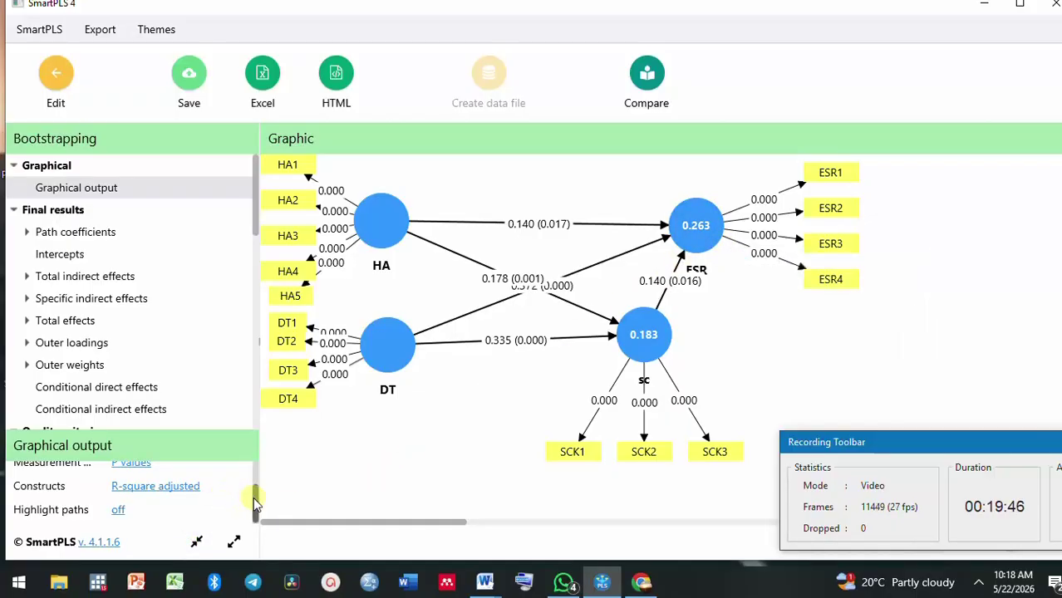
Step: Examine the path coefficients and the specific indirect effects with their means, STDEV, T values and p values
click(93, 232)
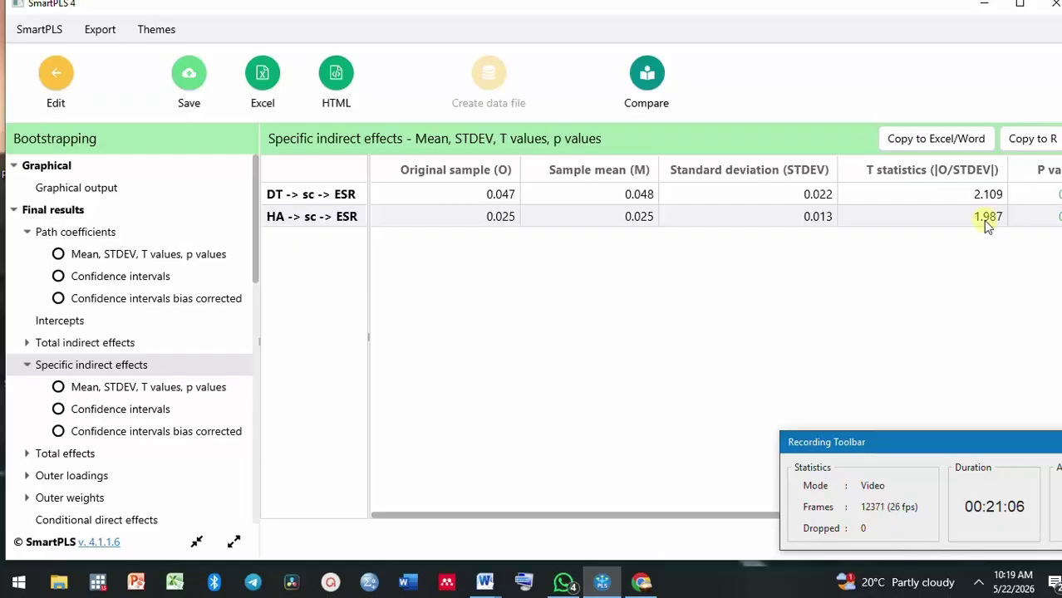
drag(568, 516, 660, 512)
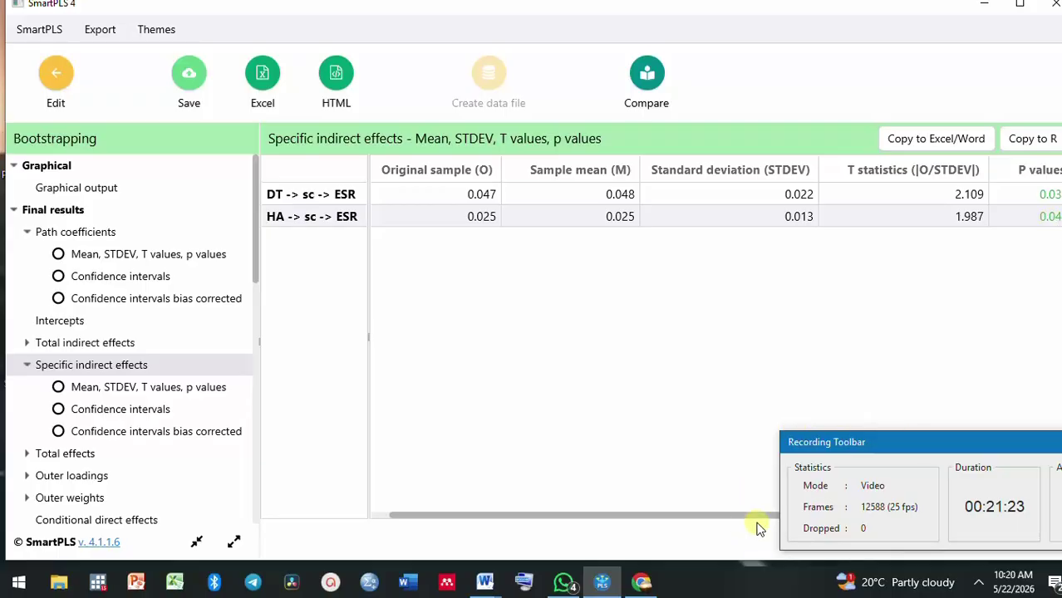
click(929, 440)
drag(930, 440, 689, 421)
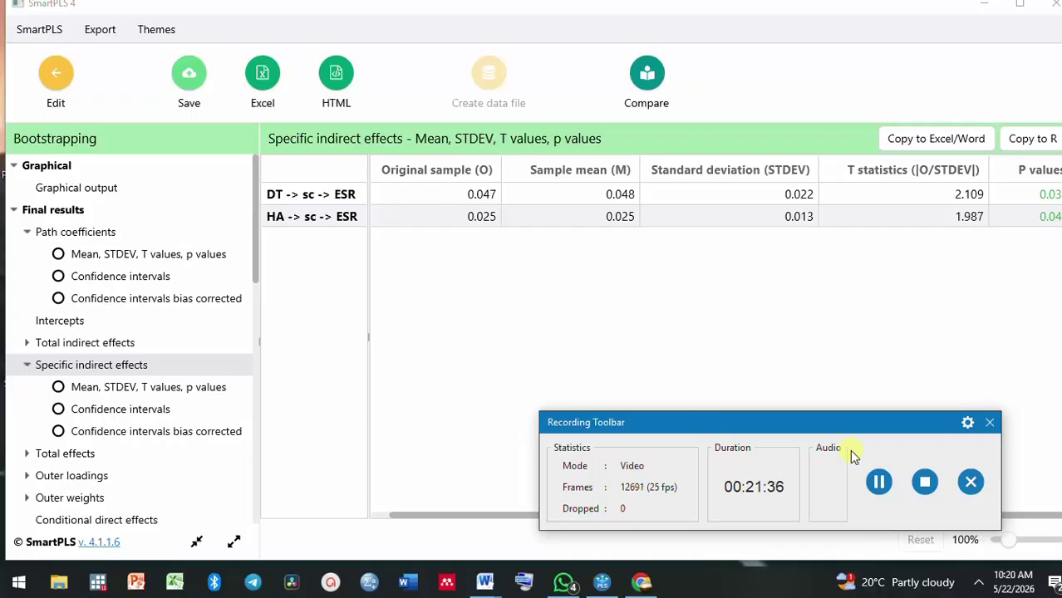
click(926, 484)
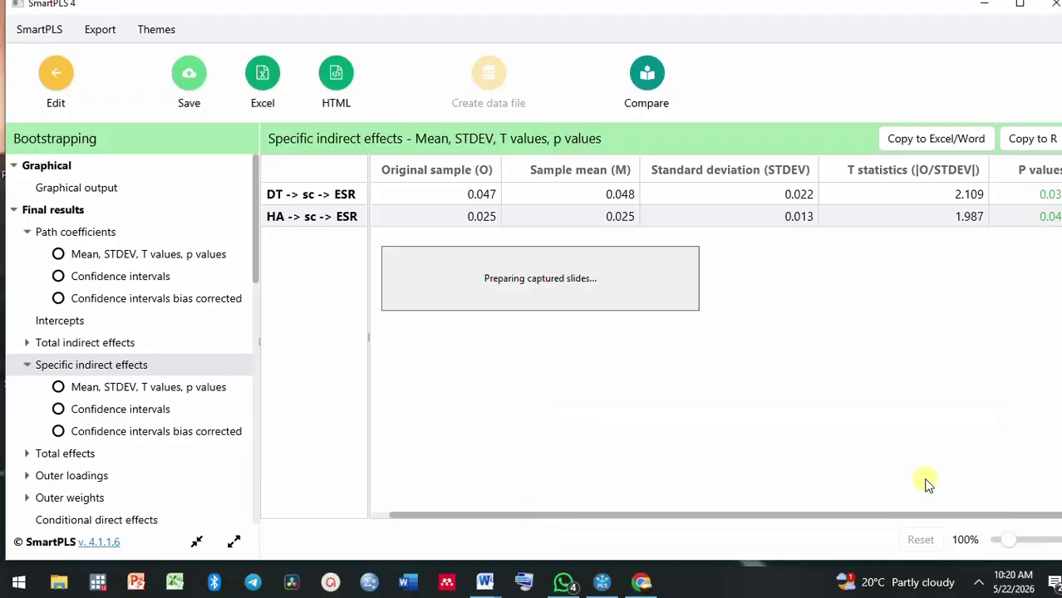